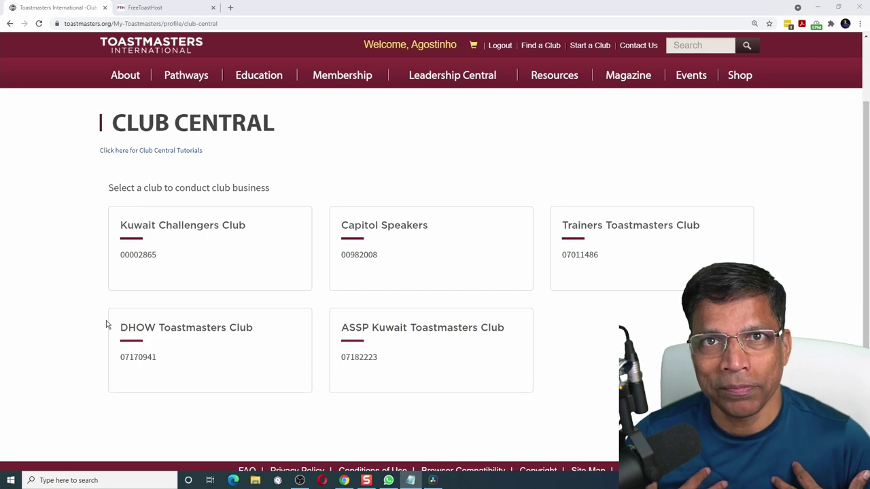
# Switch from Club Central's club list to the FreeToastHost 'Request a Website' tab
pyautogui.hotkey('ctrl', 'Tab')
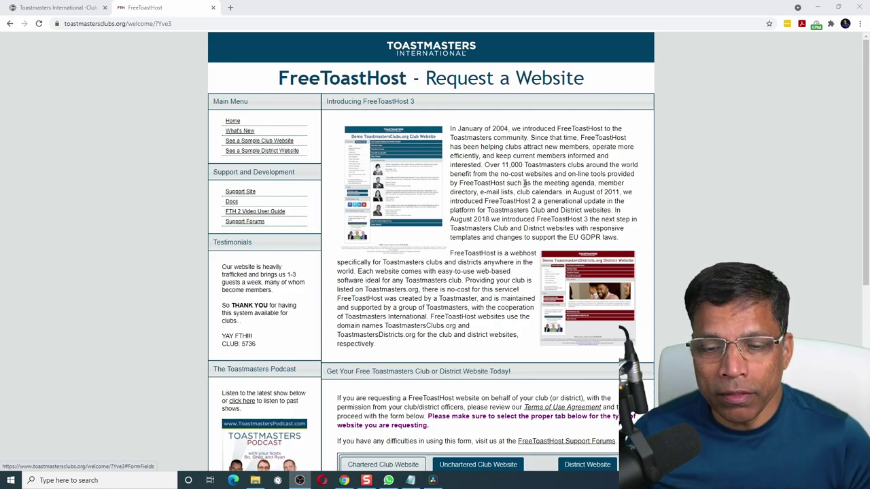
# Scroll to the Chartered Club Website form, then check the club number in Club Central
pyautogui.scroll(-3, 524, 182)
pyautogui.scroll(-1, 524, 182)
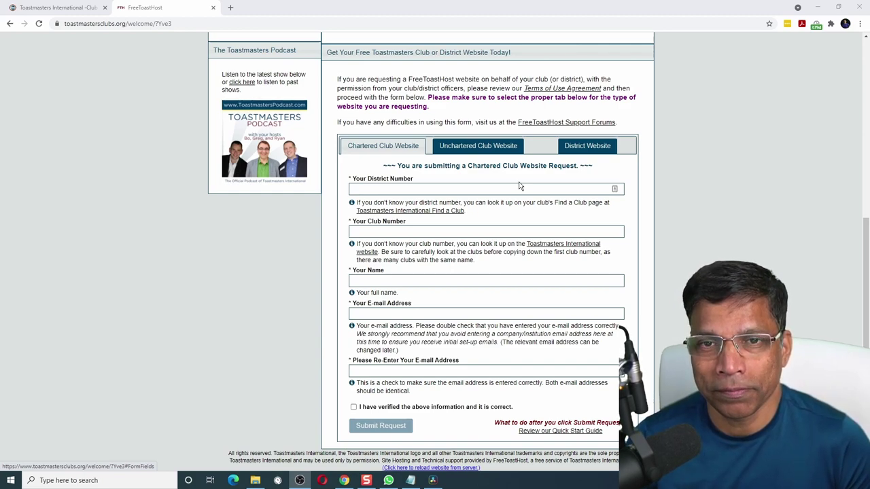
pyautogui.click(174, 227)
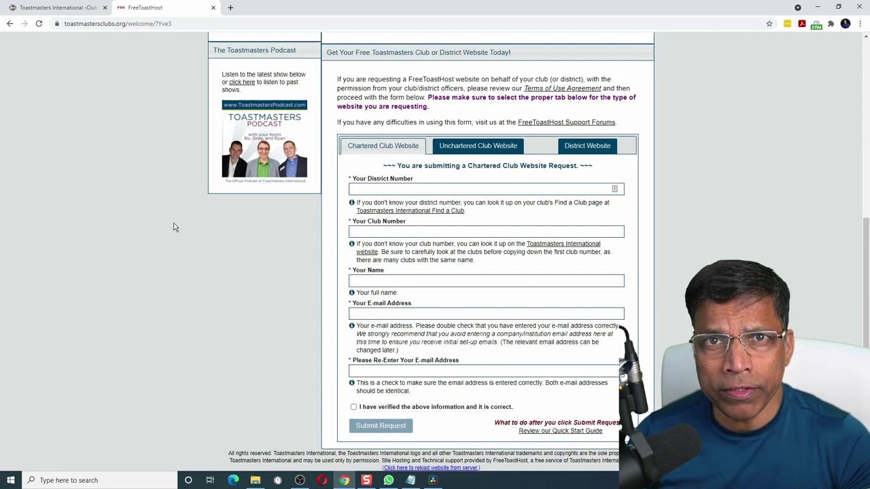
pyautogui.click(65, 6)
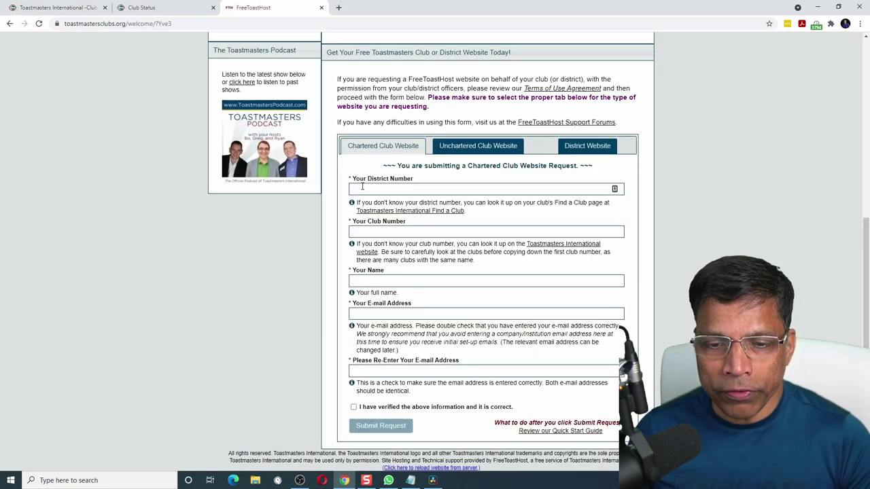
# Enter district 20 and the club number, and check that it identifies DHOW Toastmasters Club
pyautogui.click(362, 186)
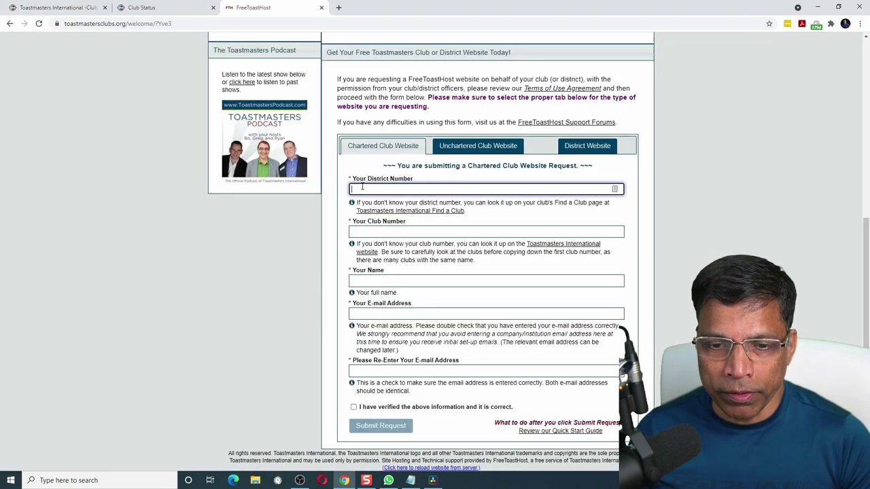
pyautogui.write('20')
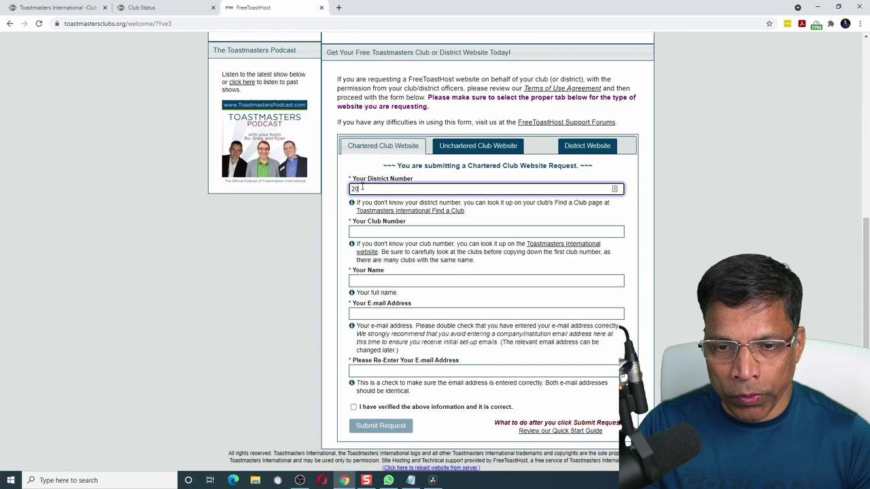
pyautogui.click(381, 232)
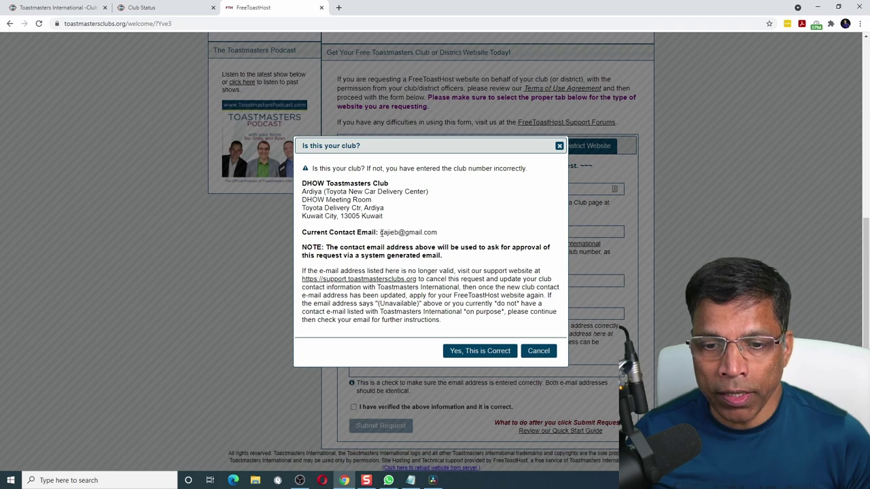
pyautogui.moveTo(380, 233); pyautogui.dragTo(439, 235)
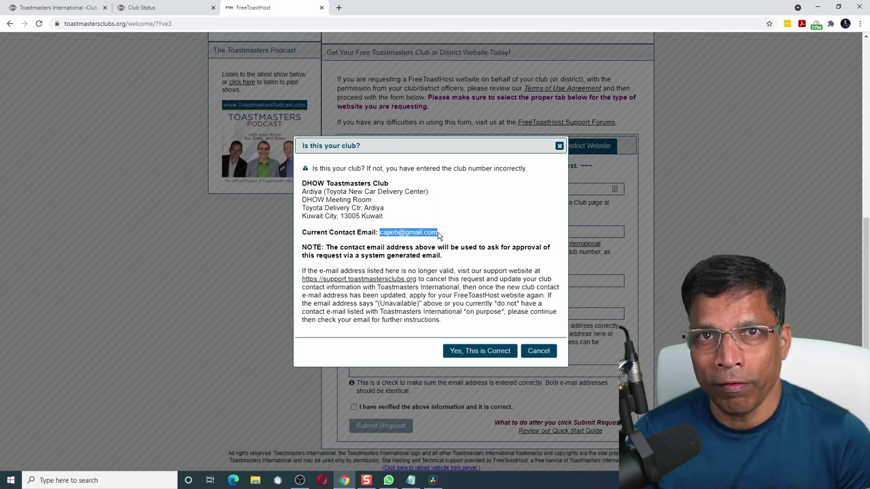
pyautogui.click(439, 234)
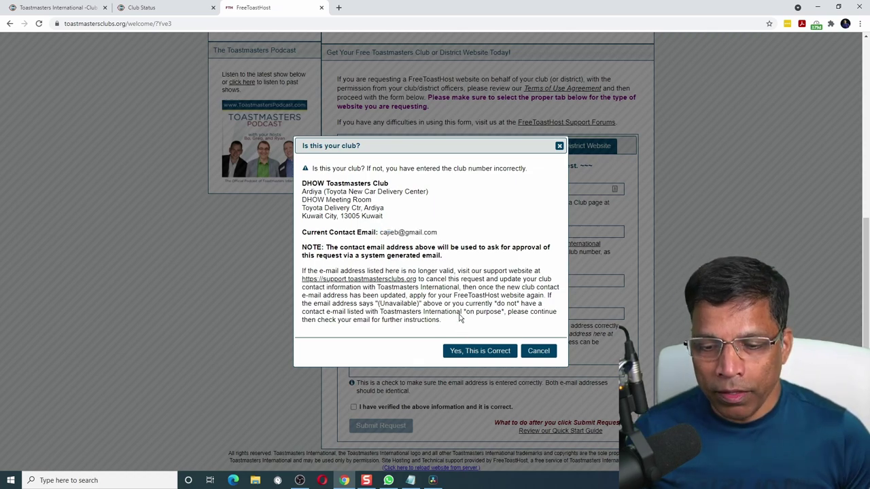
# Confirm DHOW Toastmasters Club, autofill the requester's name and e-mail, tick verification, and submit
pyautogui.click(469, 352)
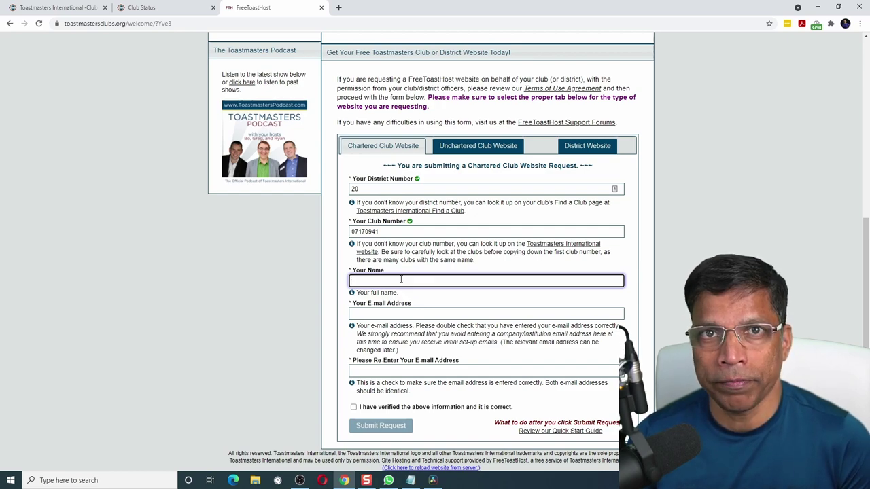
pyautogui.press('Down')
pyautogui.press('Return')
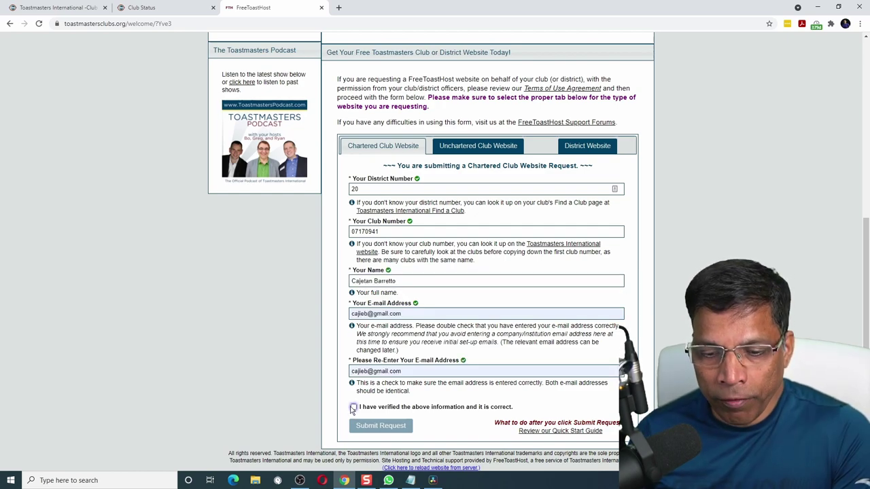
pyautogui.click(354, 407)
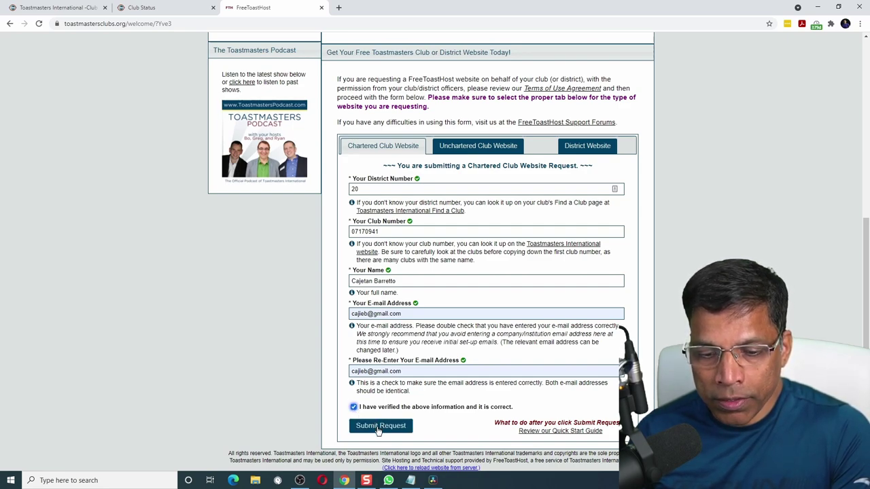
pyautogui.click(379, 427)
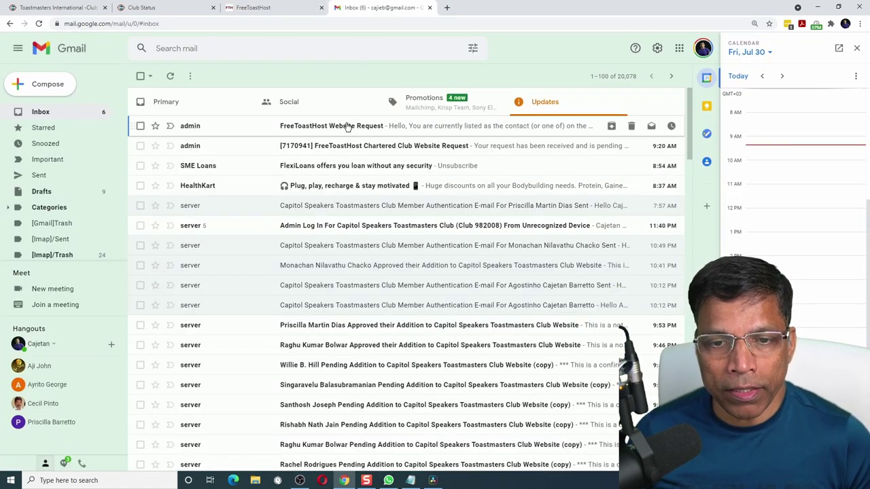
# Approve the FreeToastHost Website Request email, then open 'Your FreeToastHost Website is Setup!'
pyautogui.click(346, 129)
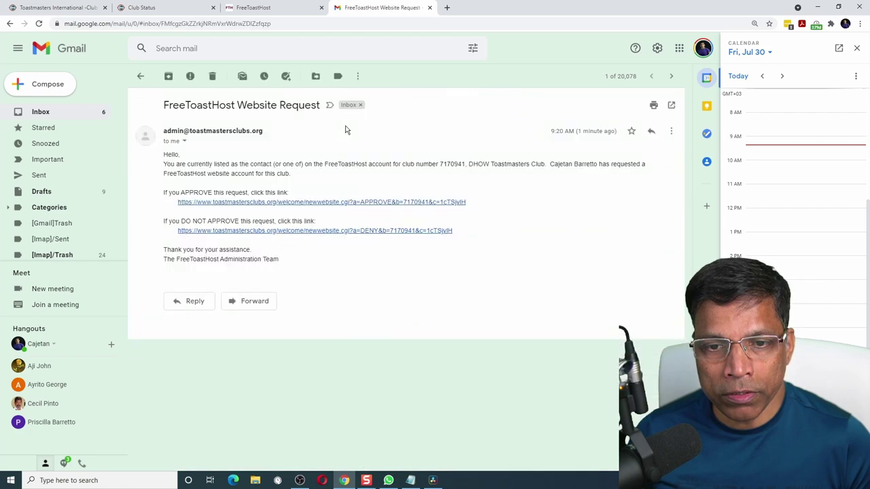
pyautogui.click(277, 202)
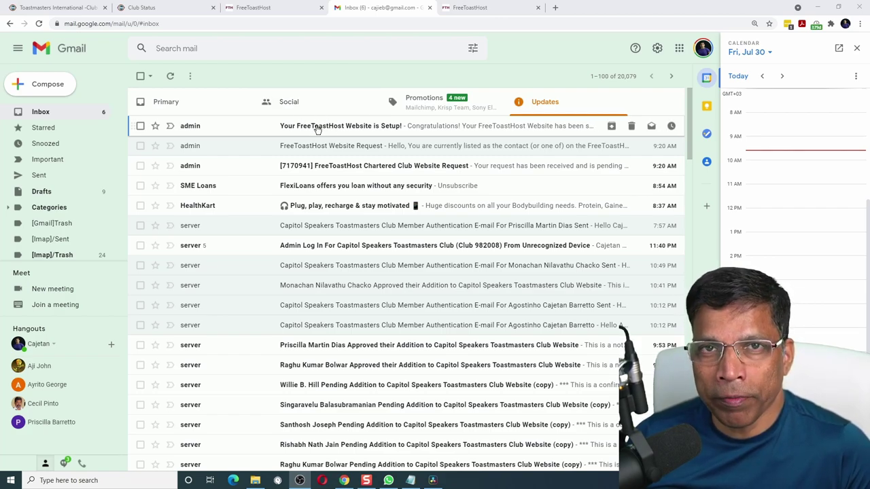
pyautogui.click(317, 128)
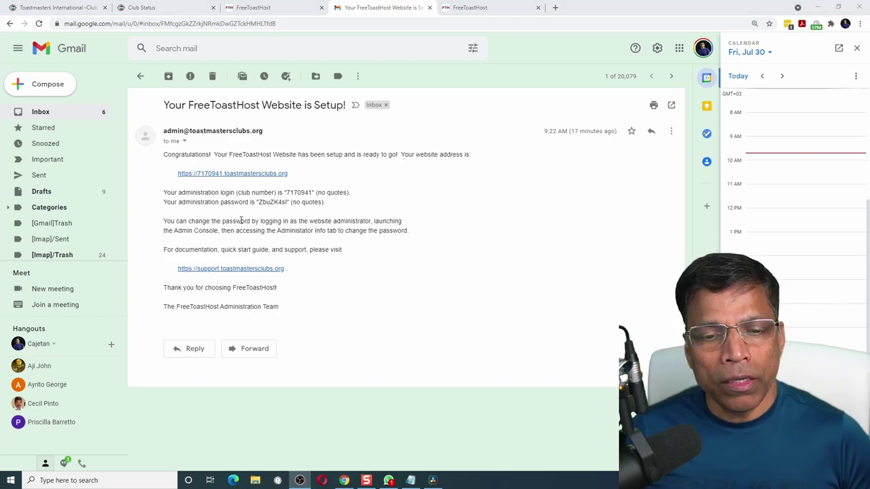
# Open the new club site, accept the cookie policy, and log in with the club number and password
pyautogui.click(250, 174)
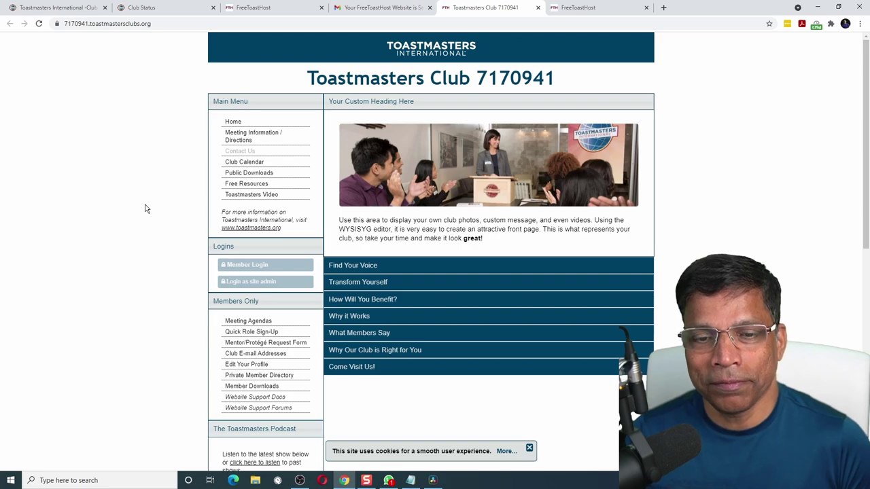
pyautogui.click(262, 283)
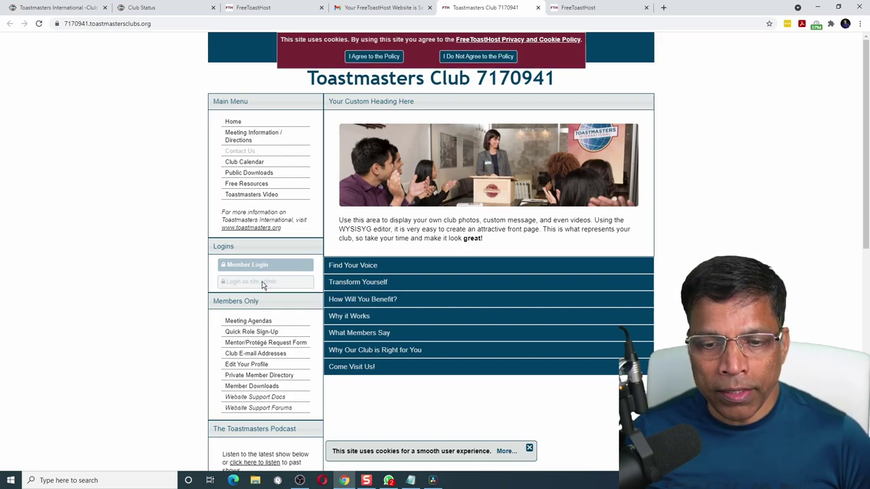
pyautogui.click(387, 62)
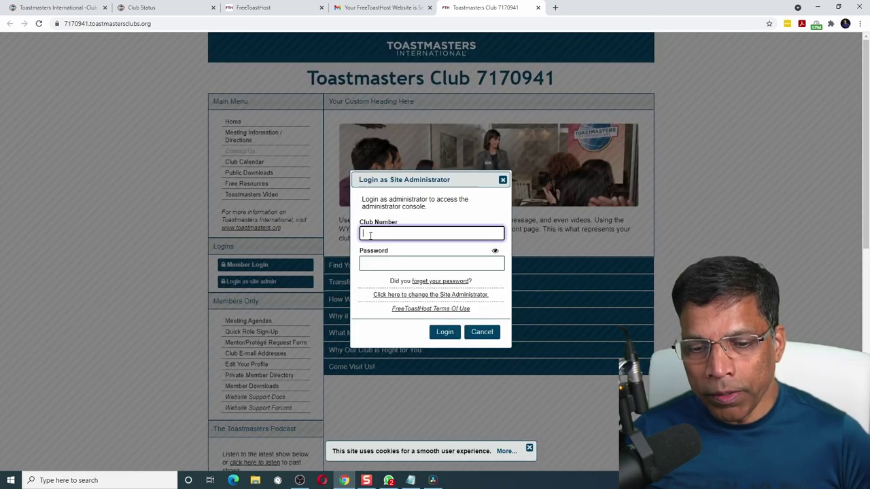
pyautogui.write('7170941')
pyautogui.click(383, 265)
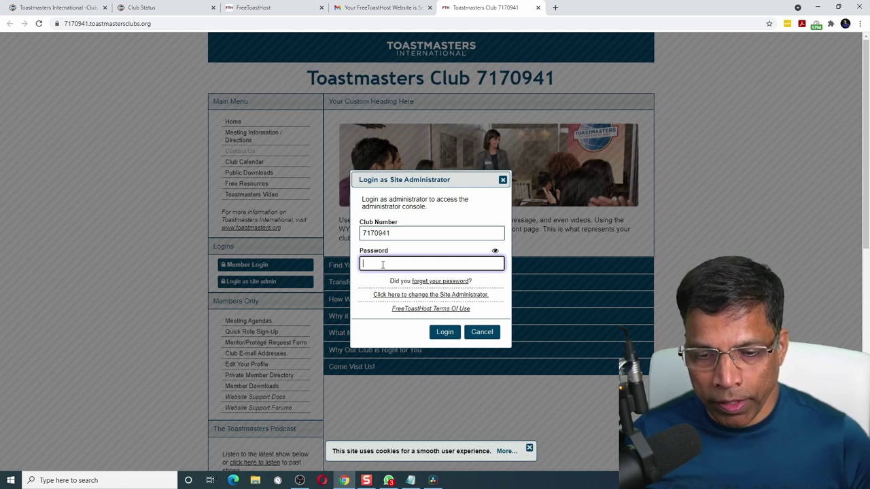
pyautogui.hotkey('ctrl', 'v')
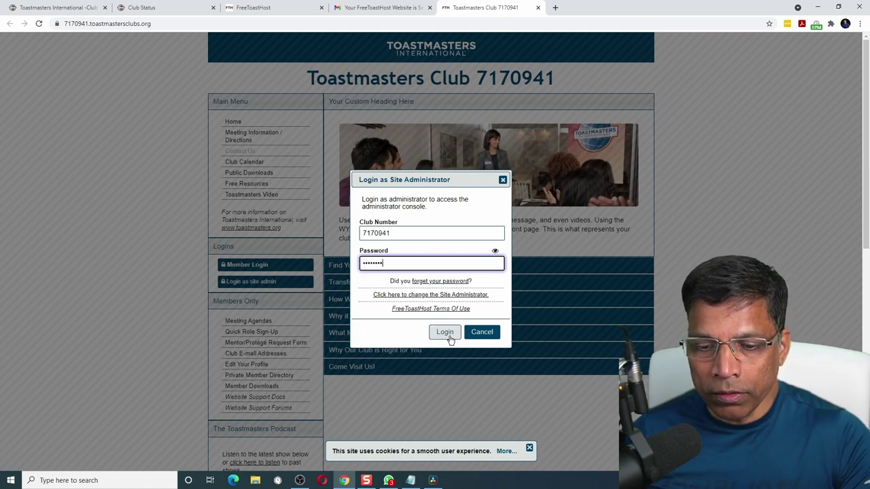
pyautogui.click(445, 333)
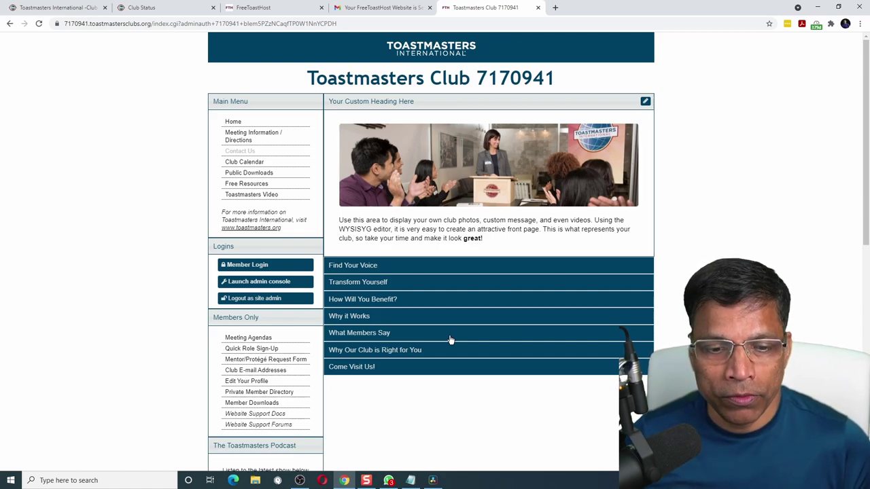
# Set and confirm a new administrator password in the administrator information settings, then save
pyautogui.click(250, 286)
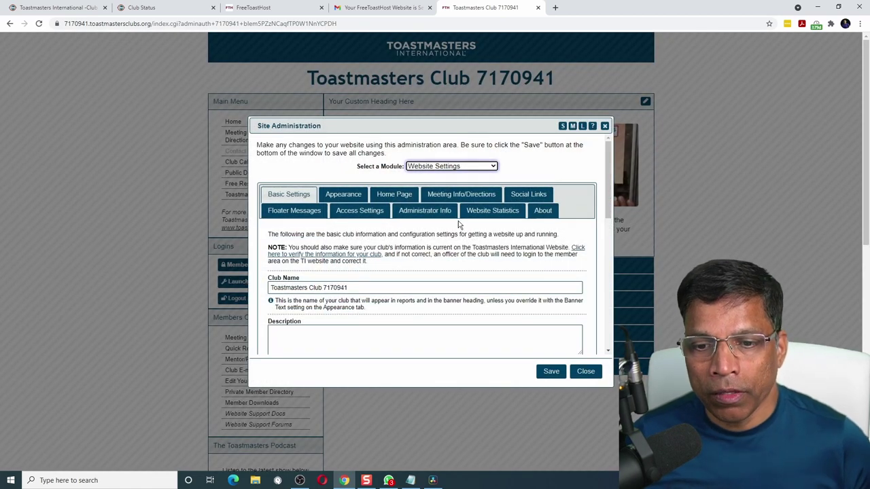
pyautogui.click(433, 212)
pyautogui.scroll(-3, 291, 238)
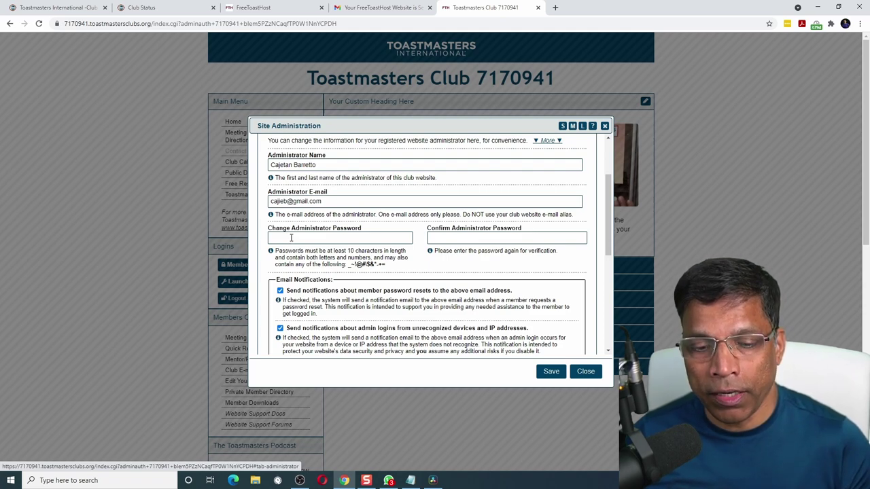
pyautogui.click(291, 238)
pyautogui.hotkey('ctrl', 'v')
pyautogui.press('Tab')
pyautogui.hotkey('ctrl', 'v')
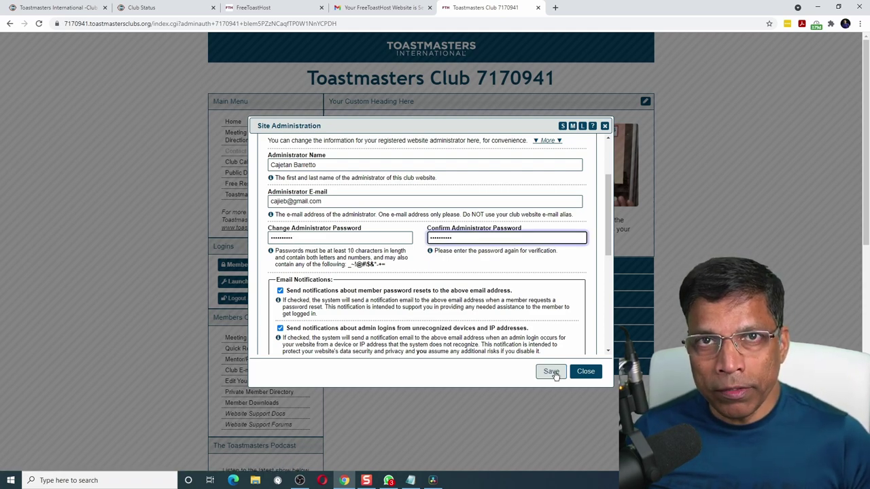
pyautogui.click(553, 373)
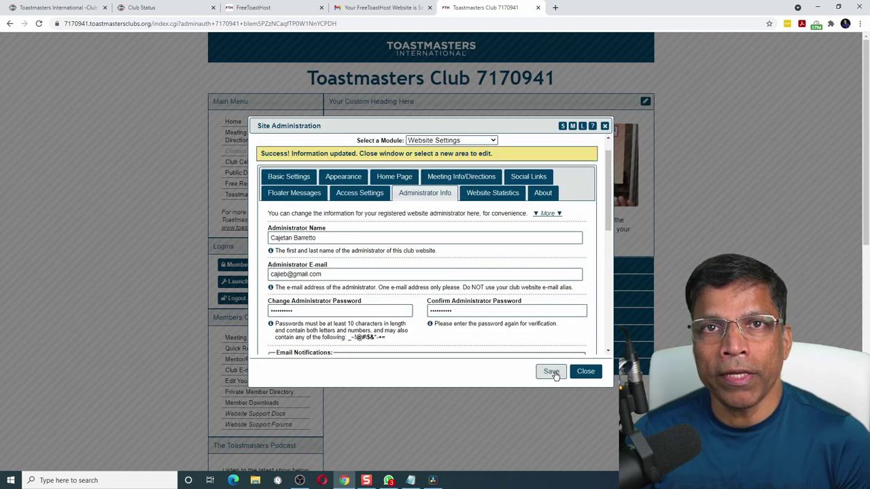
pyautogui.click(589, 373)
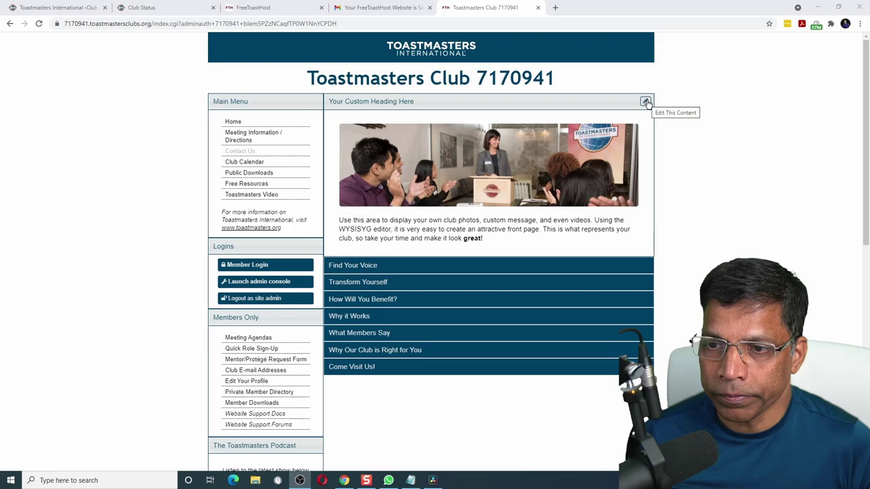
# Replace the club name in Basic Settings with DHOW Toastmasters Club
pyautogui.click(646, 102)
pyautogui.click(291, 195)
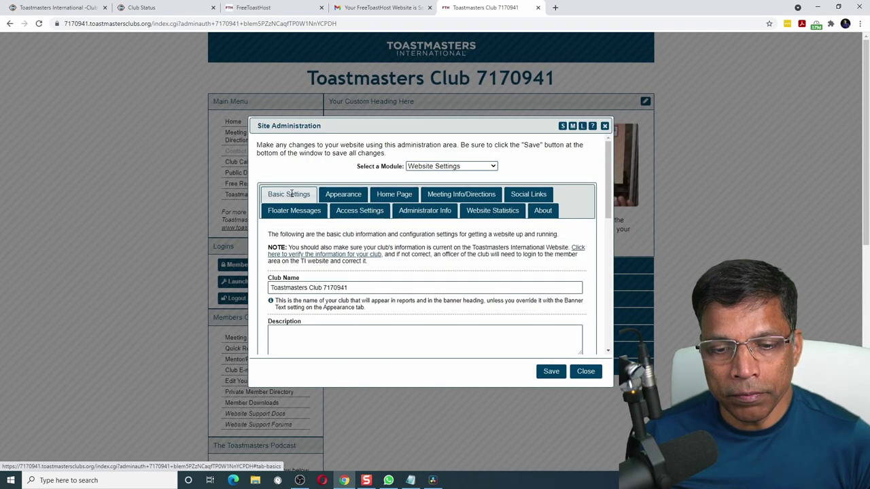
pyautogui.click(393, 287)
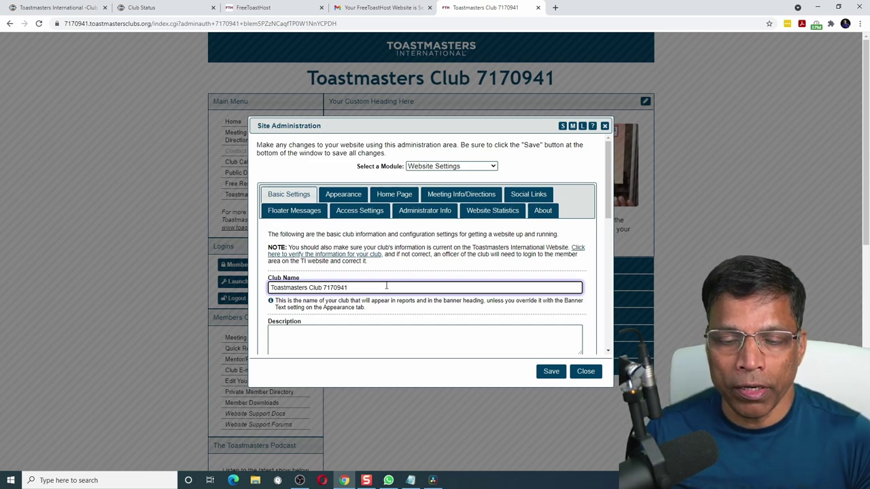
pyautogui.hotkey('ctrl', 'a')
pyautogui.write('DHOW Toastmasters Club')
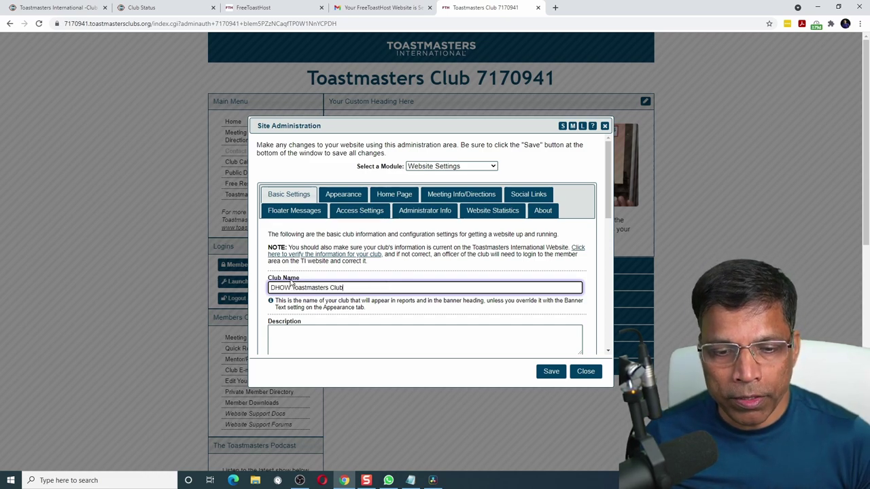
# Paste the prepared DHOW club description and keywords into the settings
pyautogui.scroll(-1, 404, 292)
pyautogui.scroll(-2, 404, 292)
pyautogui.click(319, 251)
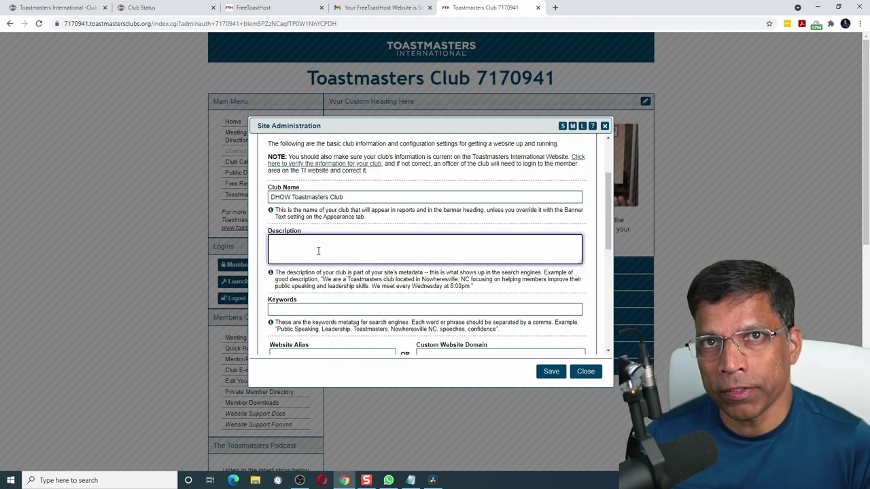
pyautogui.write('DHOW Toastmasters is a community club that focuses on building communication and leadership skills. We meet twice a month (1st and 3rd Saturday of the month) from 9 am - 11 am.')
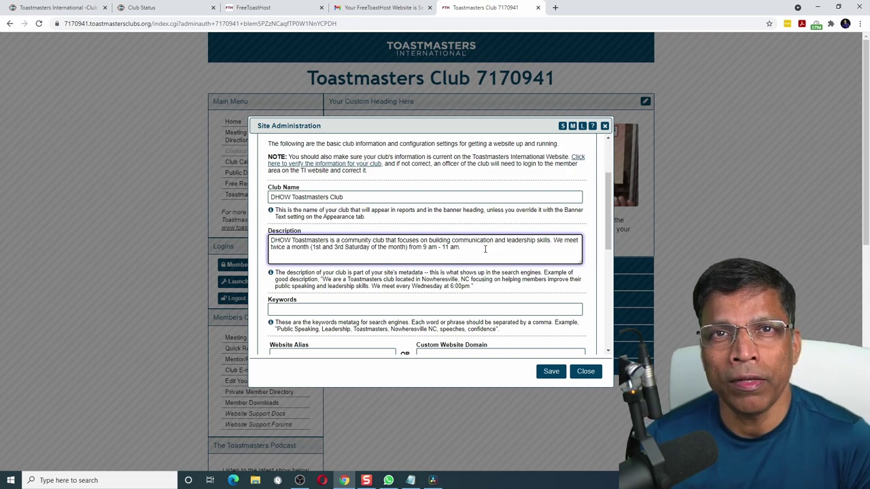
pyautogui.scroll(-2, 333, 219)
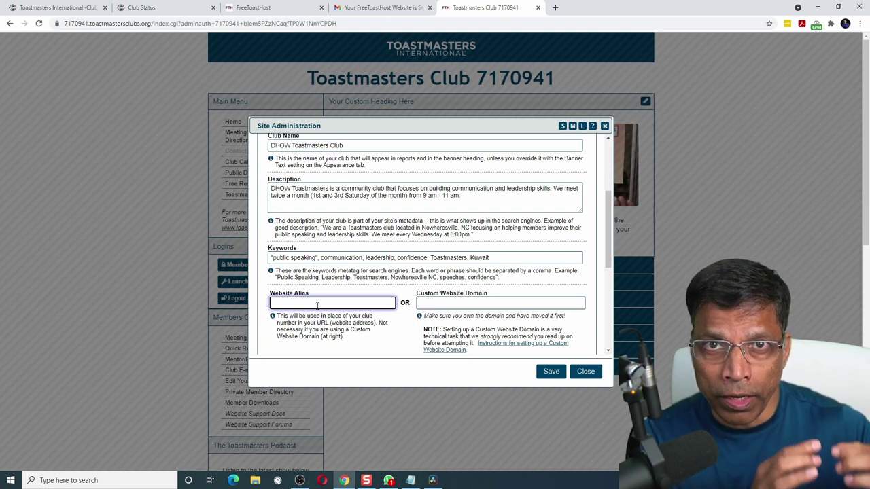
# Set the website alias to dhow and club time zone to Asia/Kuwait, then save
pyautogui.write('dhow')
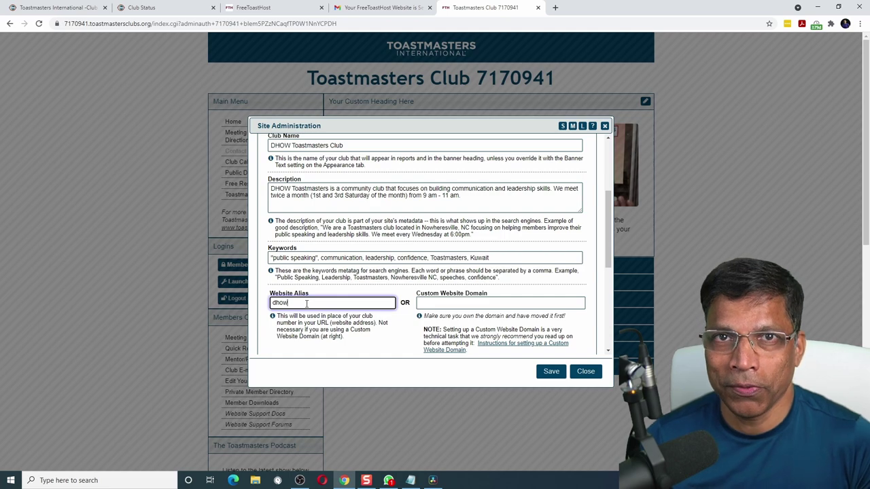
pyautogui.scroll(-8, 432, 229)
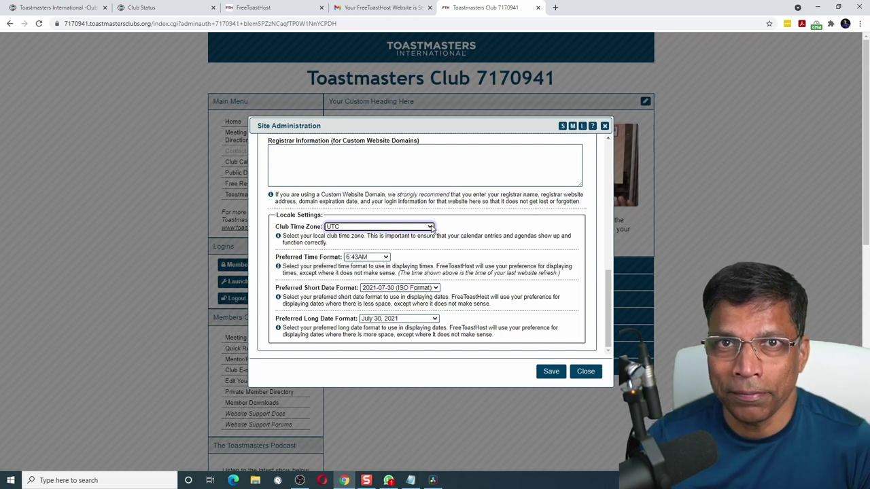
pyautogui.click(430, 229)
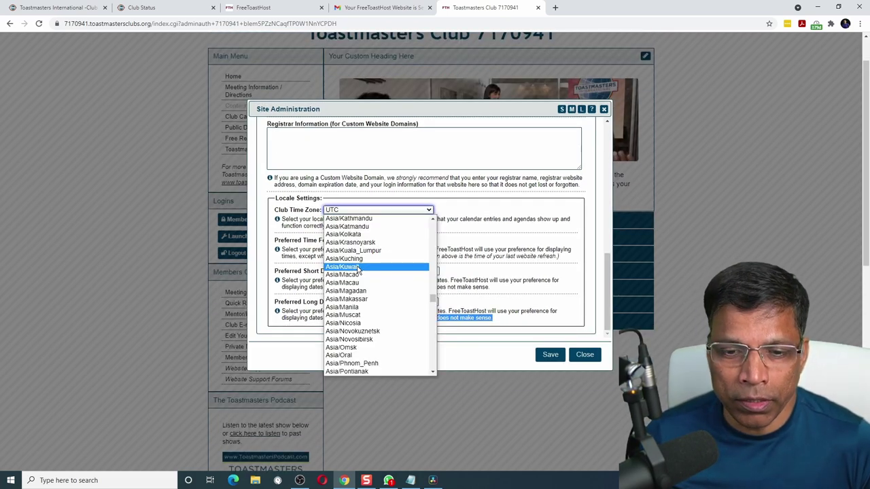
pyautogui.click(358, 267)
pyautogui.scroll(-1, 417, 255)
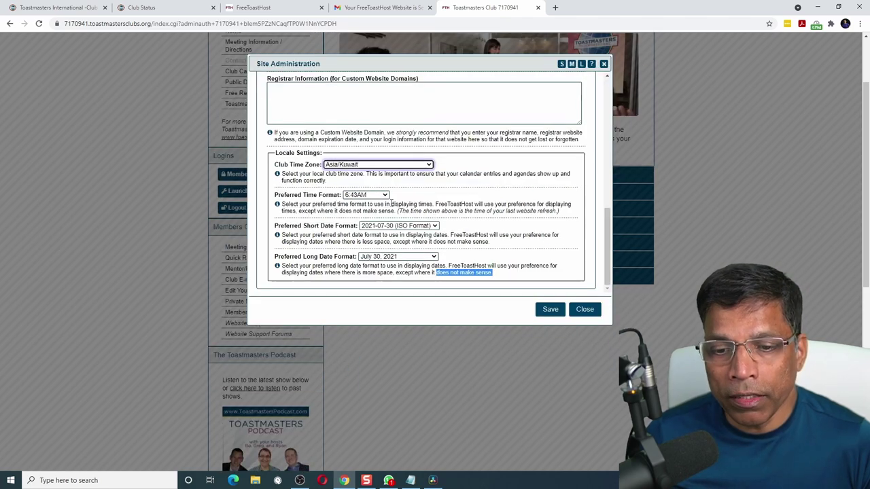
pyautogui.click(551, 311)
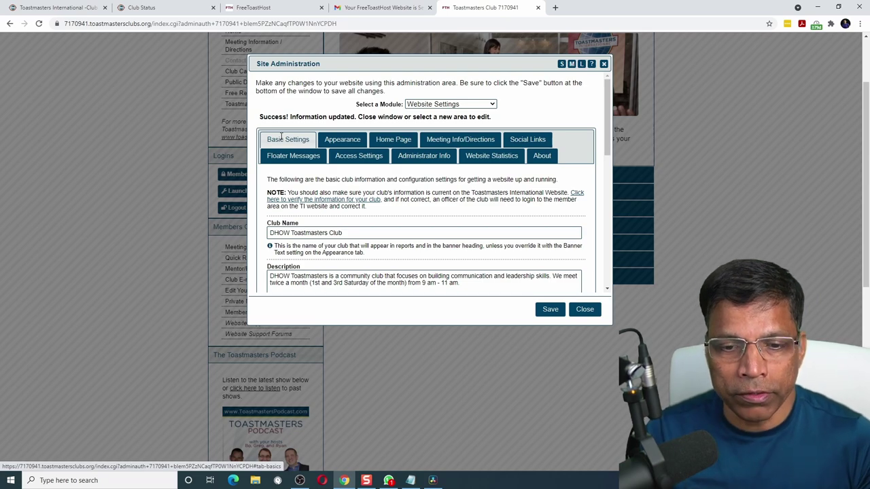
# Set the website background colour to light grey in the Appearance settings
pyautogui.click(345, 143)
pyautogui.scroll(-1, 319, 194)
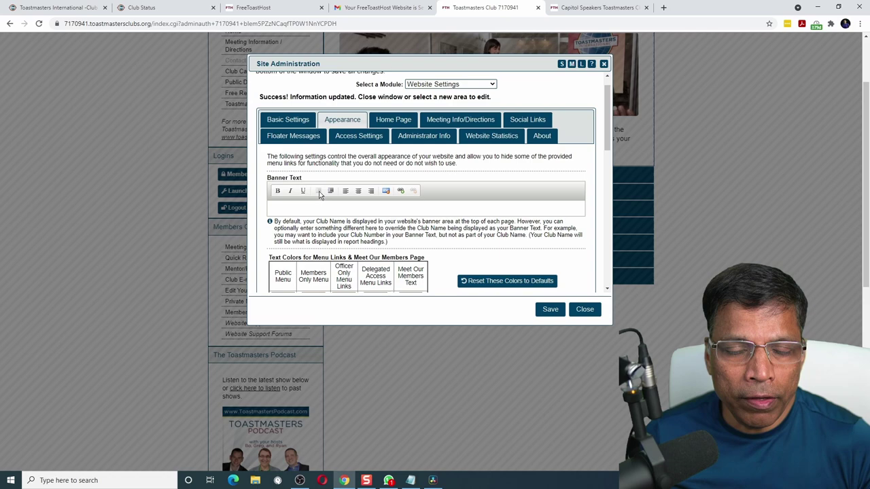
pyautogui.scroll(-3, 320, 194)
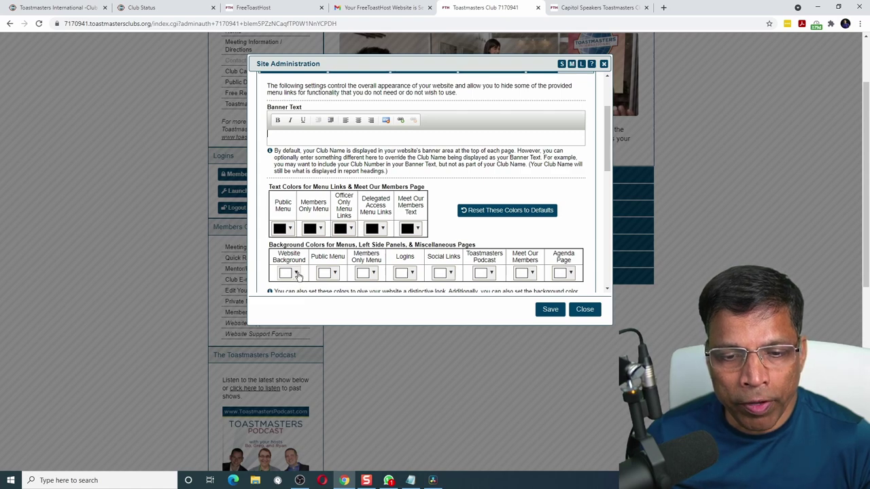
pyautogui.click(297, 274)
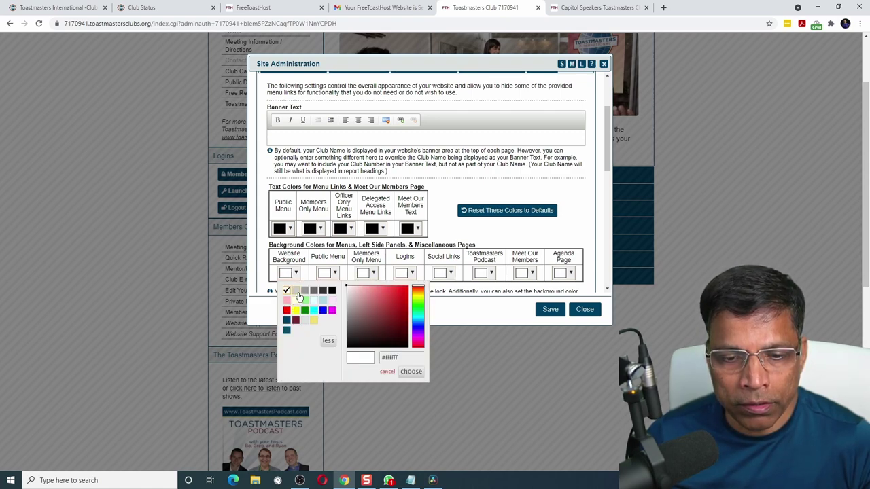
pyautogui.click(296, 292)
# Hide the Public Downloads menu link and save the appearance changes
pyautogui.scroll(-3, 450, 150)
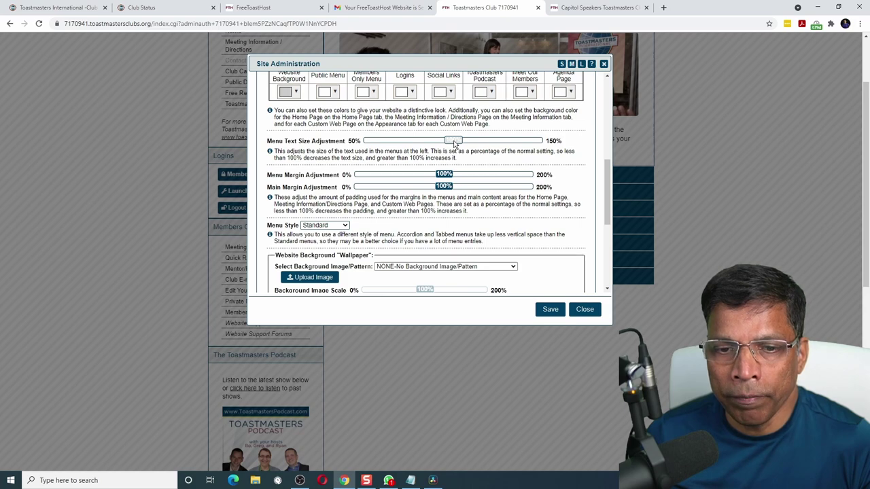
pyautogui.scroll(-3, 408, 194)
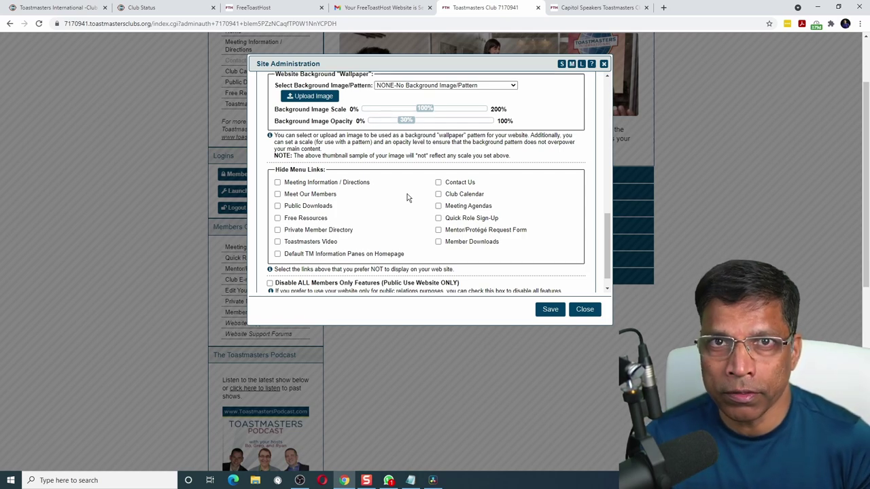
pyautogui.moveTo(388, 117); pyautogui.dragTo(459, 109)
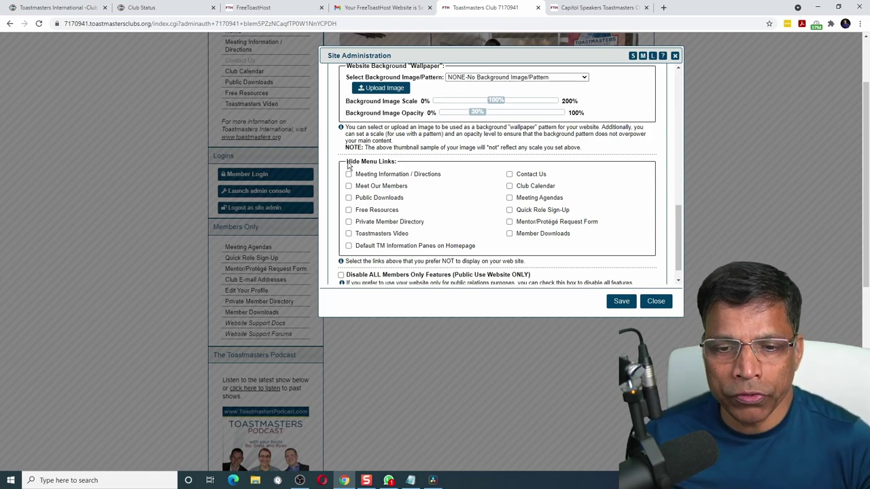
pyautogui.click(349, 199)
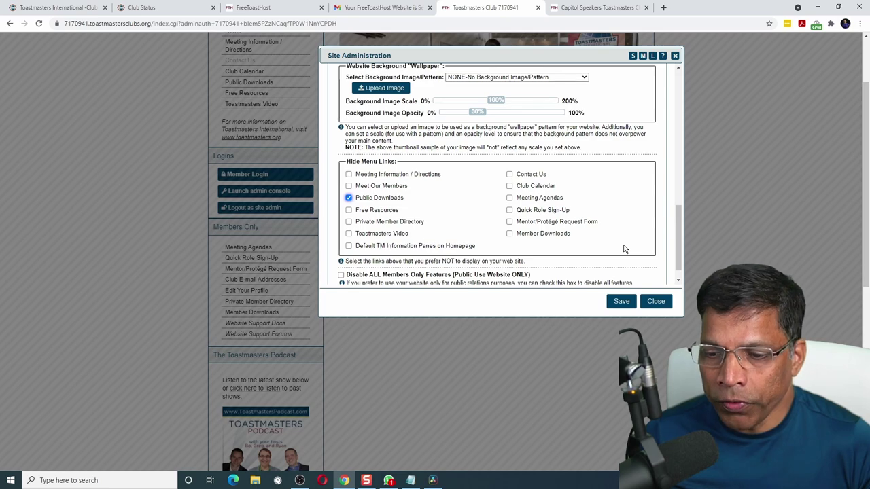
pyautogui.click(621, 302)
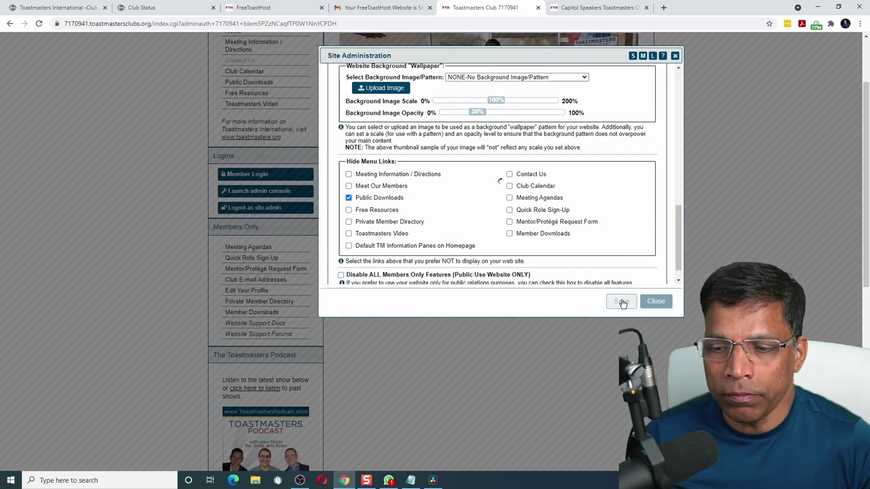
pyautogui.click(656, 301)
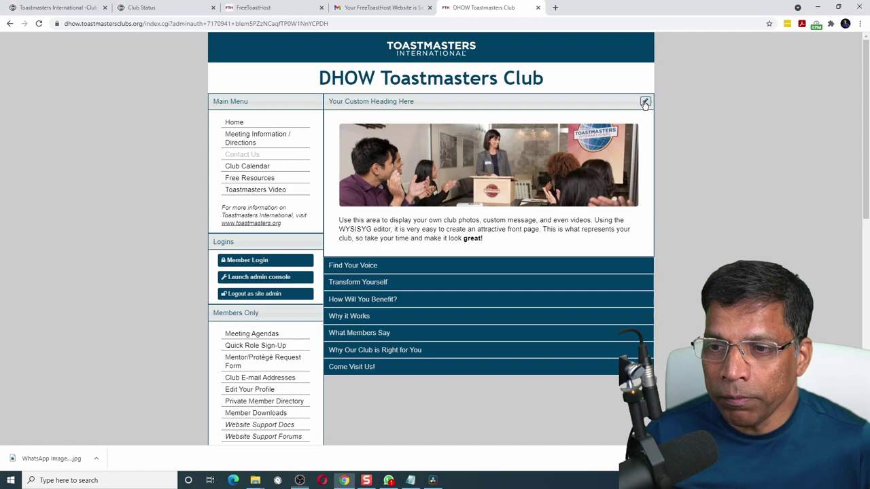
# Delete the default meeting photo from the Home Page Content editor, keeping the welcome text
pyautogui.click(645, 103)
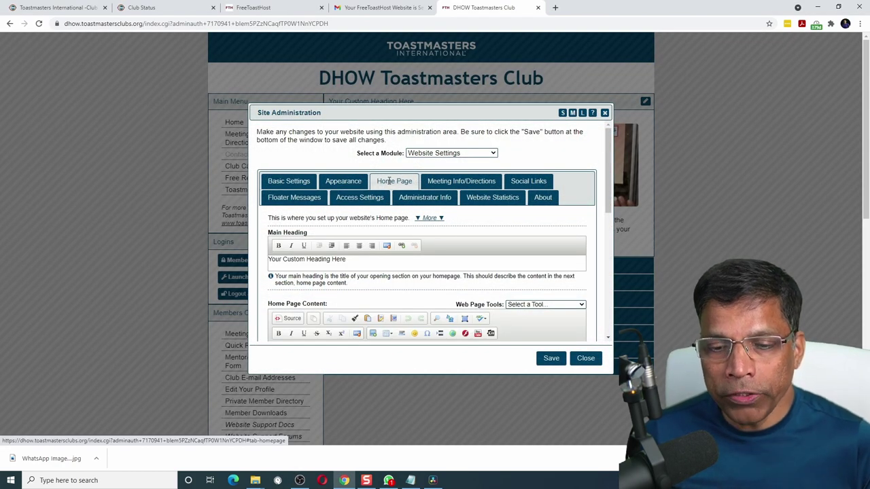
pyautogui.scroll(-5, 389, 182)
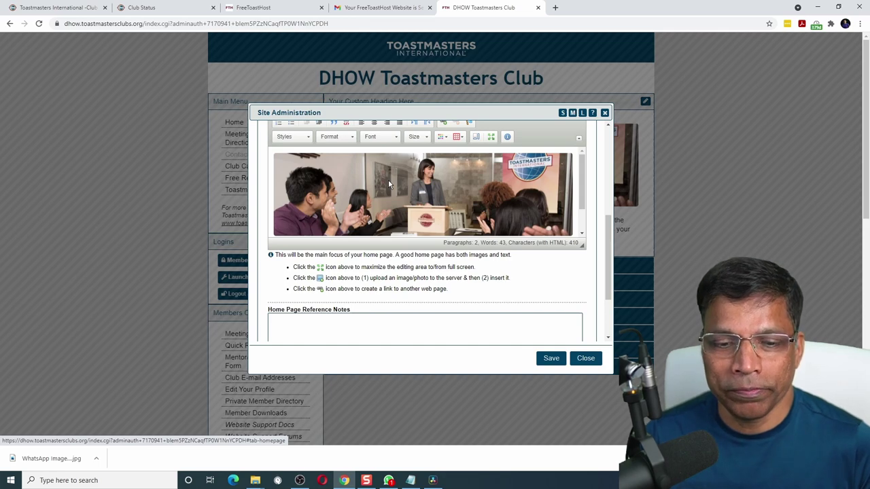
pyautogui.scroll(1, 406, 250)
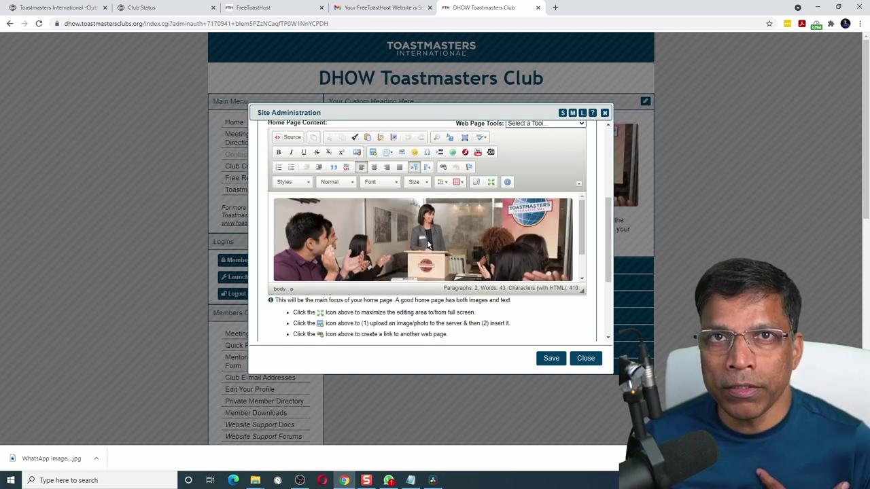
pyautogui.click(486, 232)
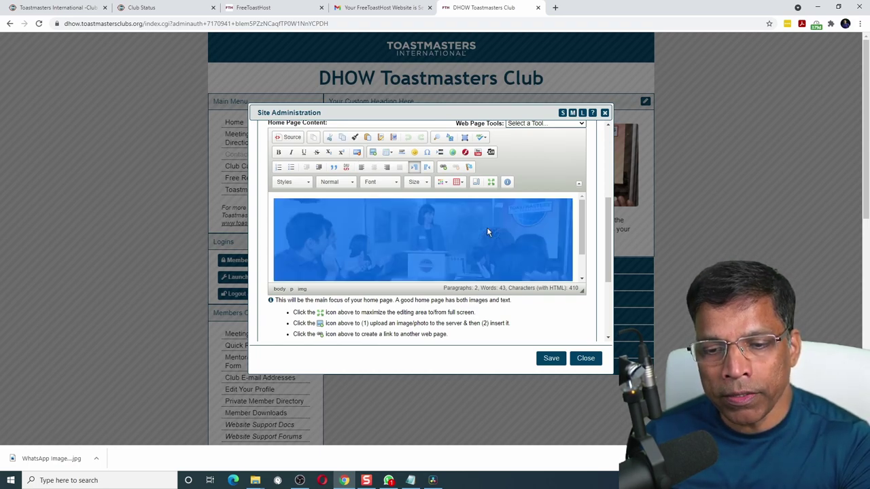
pyautogui.press('Delete')
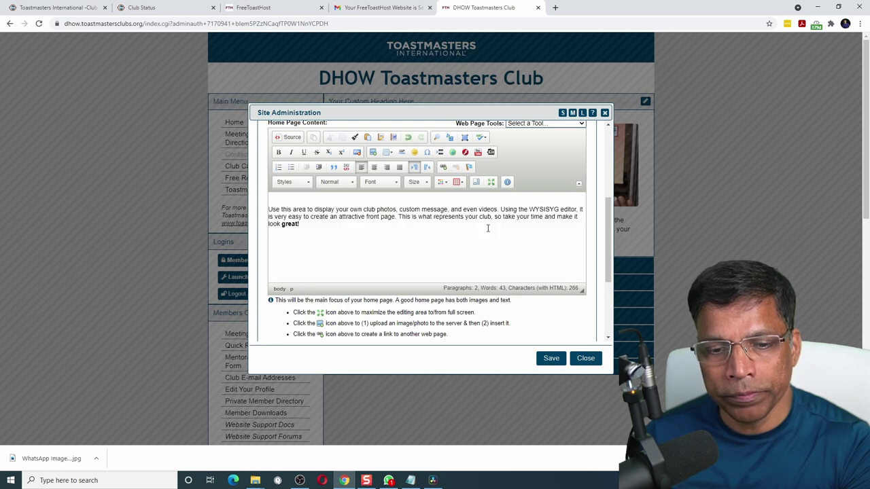
# Upload the dhow.jpg photo to the server from the Image Properties dialog
pyautogui.click(372, 155)
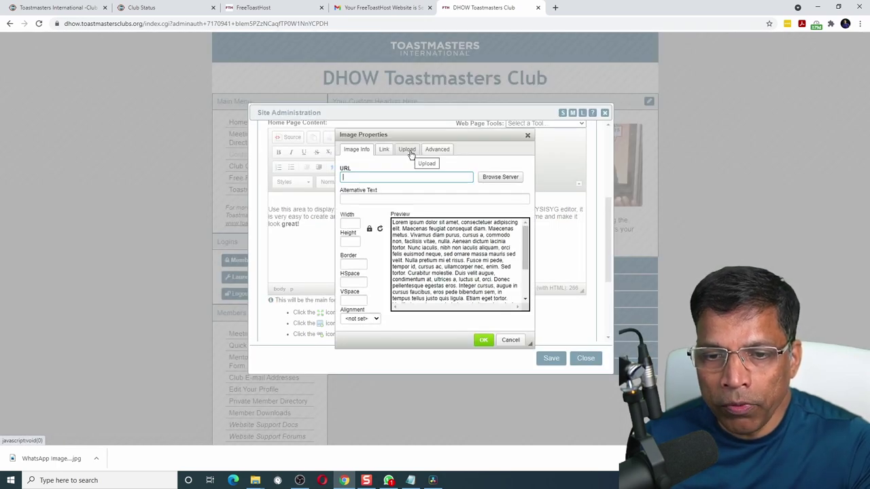
pyautogui.click(409, 151)
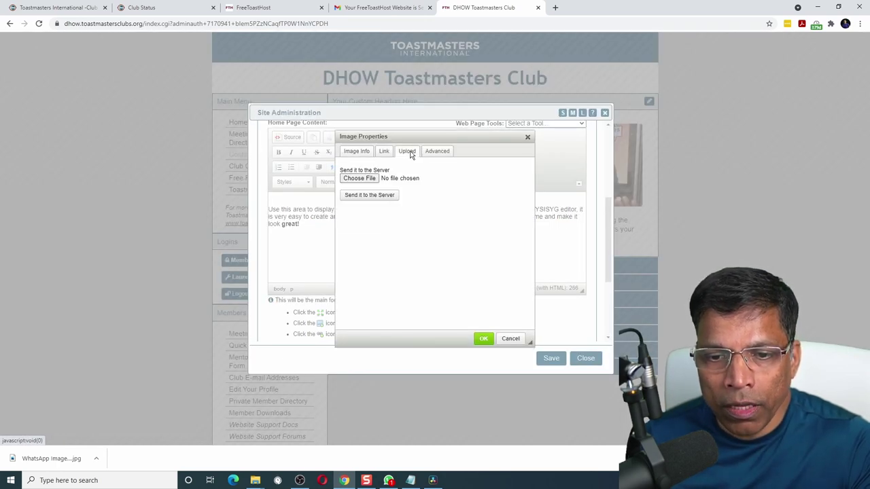
pyautogui.click(359, 178)
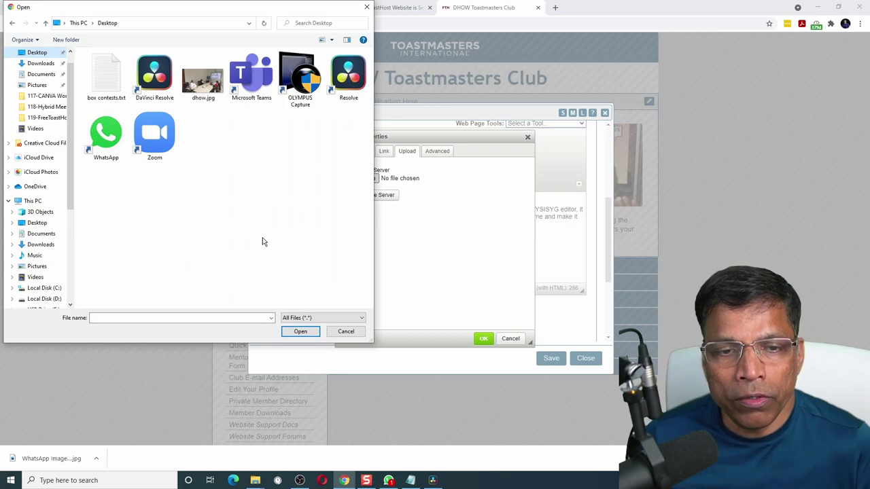
pyautogui.click(206, 90)
pyautogui.click(299, 333)
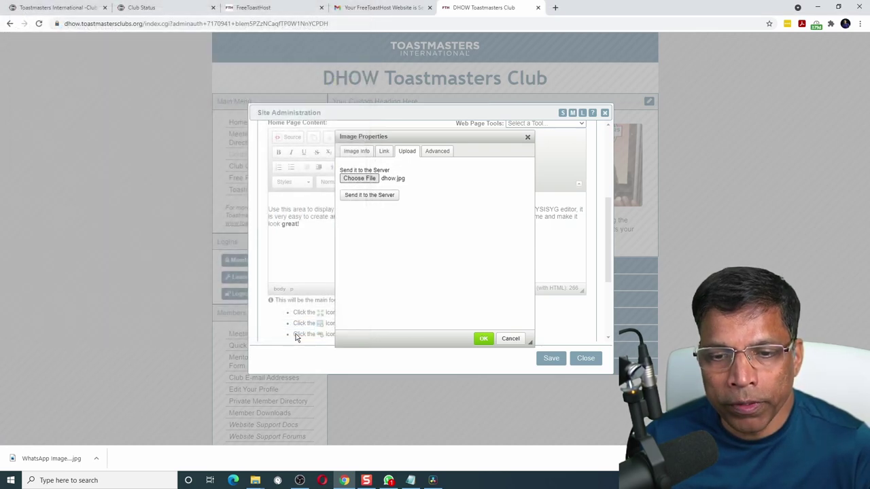
pyautogui.click(371, 199)
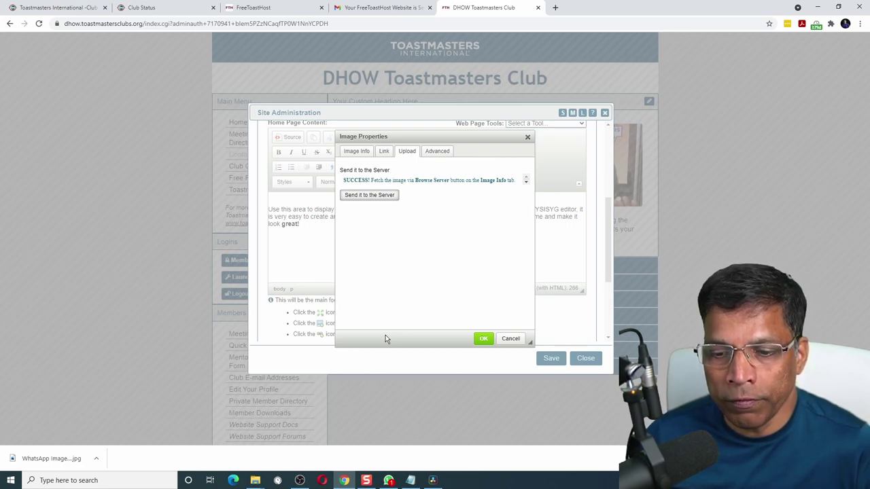
# Insert the uploaded dhow.jpg image from the server at the top of the home page content
pyautogui.click(357, 153)
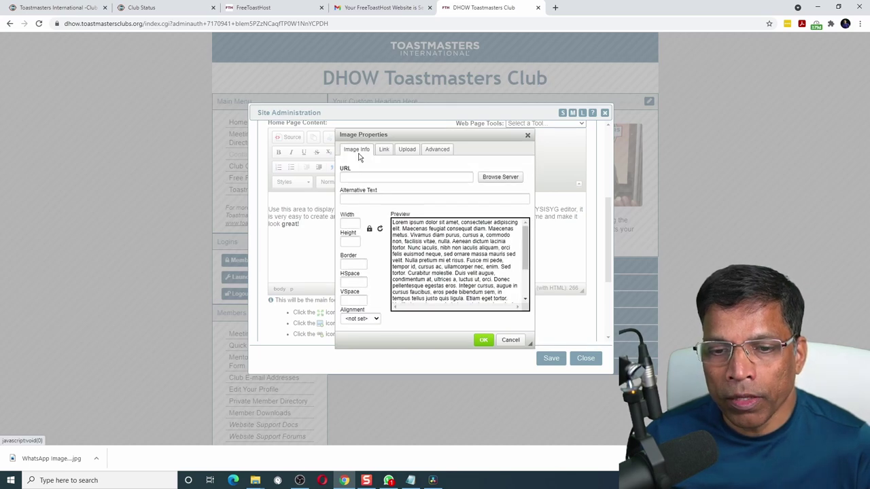
pyautogui.click(500, 178)
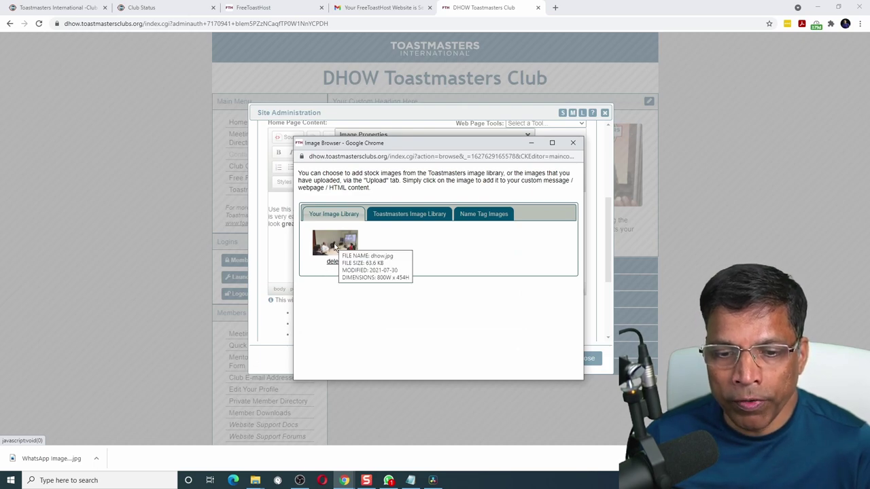
pyautogui.click(334, 245)
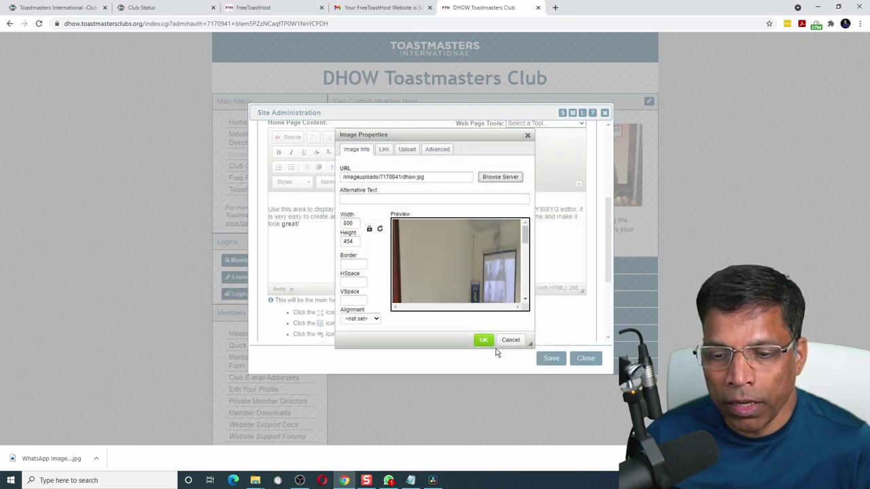
pyautogui.click(484, 341)
# Replace the placeholder paragraph with the pasted club welcome text
pyautogui.moveTo(268, 259); pyautogui.dragTo(302, 271)
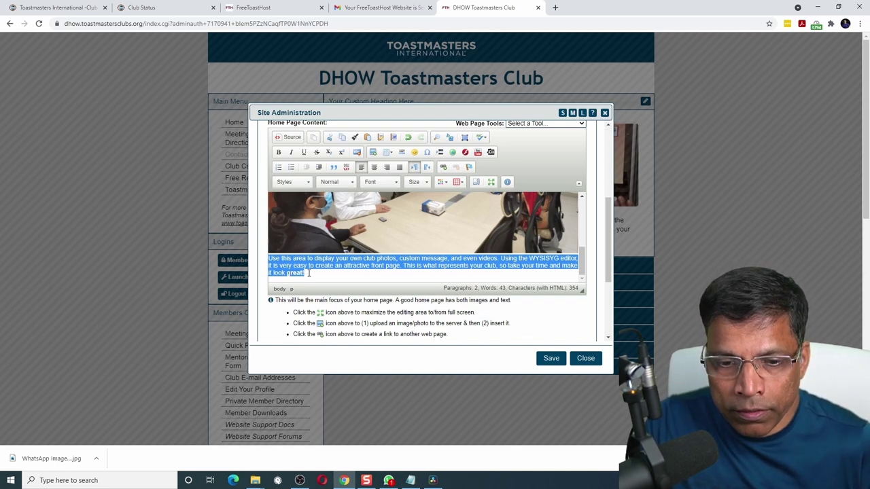
pyautogui.press('BackSpace')
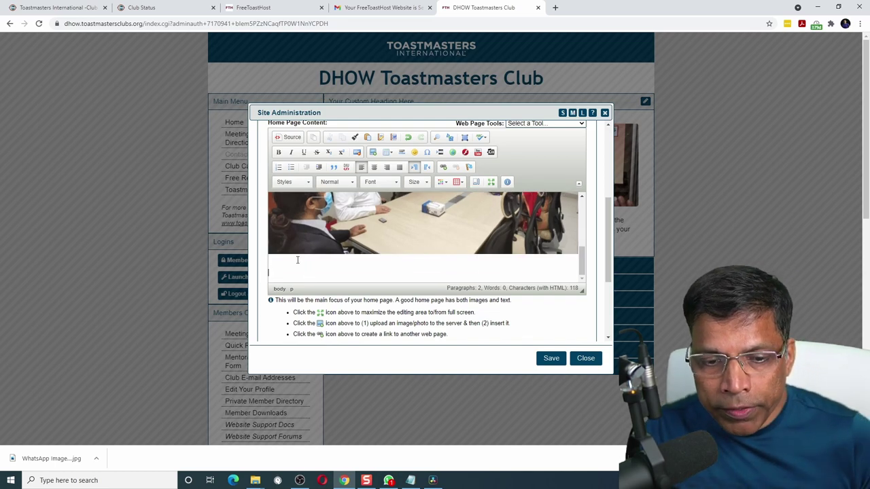
pyautogui.write('DHOW Toastmasters club is your place to learn leadership and communication skills in a safe and supportive environment. Our experienced members provide helpful feedback to improve your public speaking skills.  We meet twice a month for 90 minutes each. Want to improve your communication skills, contact us now!')
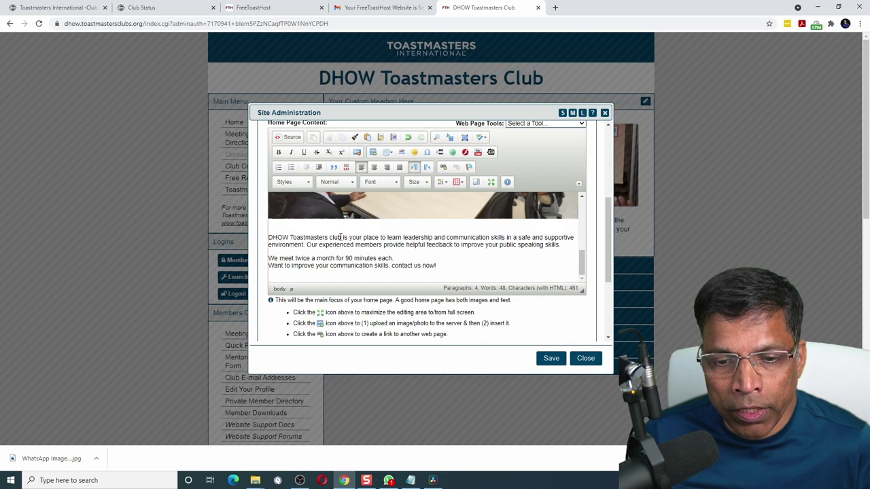
# Format the words 'DHOW Toastmasters club' as bold at font size 22
pyautogui.moveTo(341, 235); pyautogui.dragTo(270, 238)
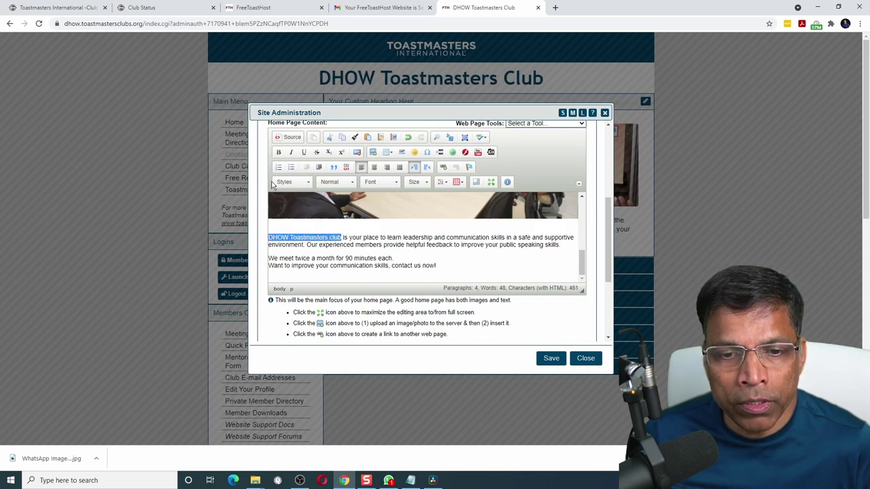
pyautogui.click(279, 152)
pyautogui.click(418, 182)
pyautogui.click(416, 224)
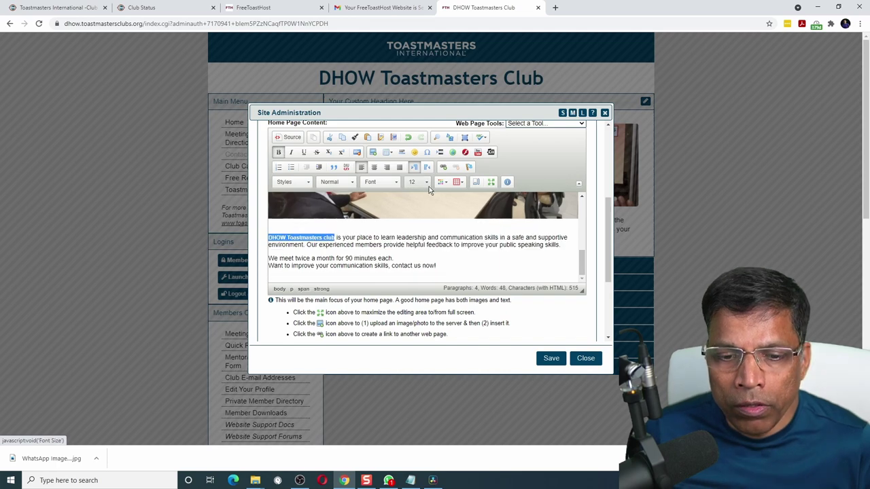
pyautogui.click(427, 182)
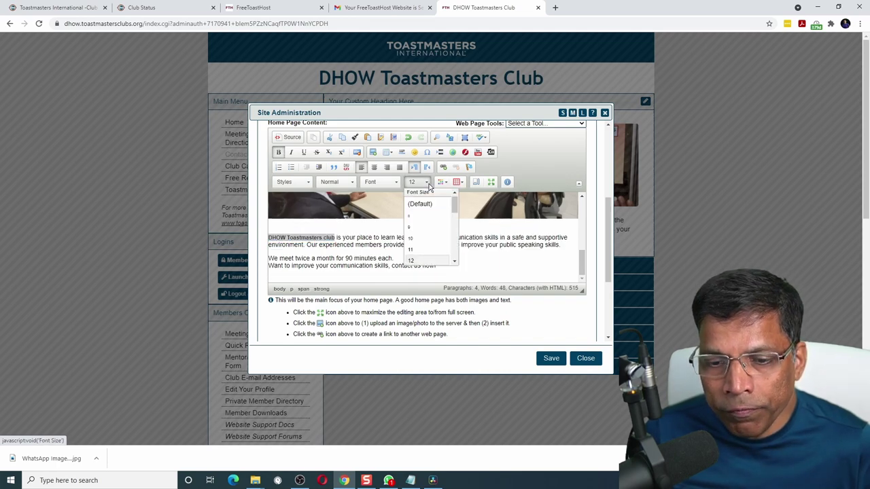
pyautogui.scroll(-3, 429, 220)
pyautogui.click(413, 236)
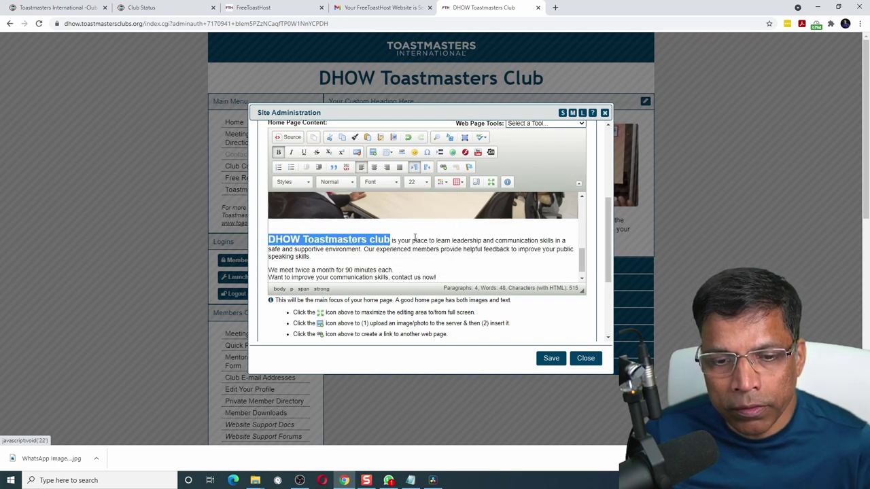
pyautogui.click(404, 244)
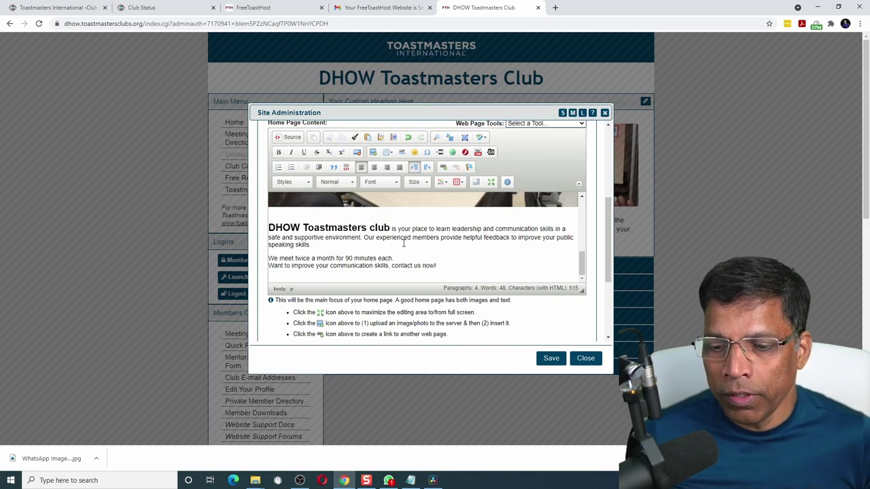
# Save the home page changes and close Site Administration to view the updated homepage
pyautogui.click(550, 359)
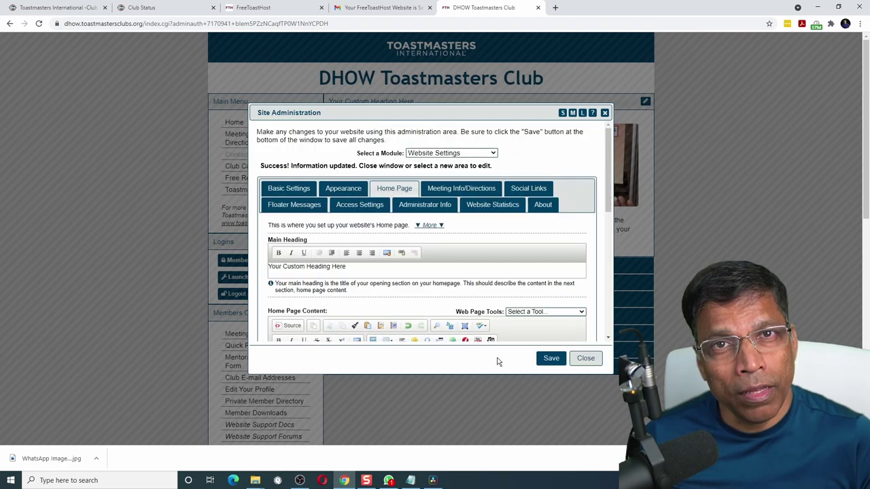
pyautogui.click(585, 358)
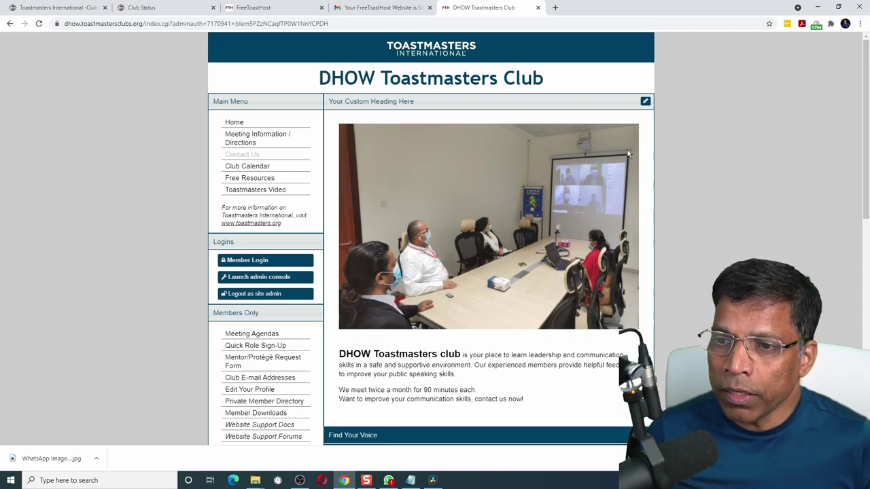
# Enter the meeting times 'We meet every Saturday from 10:00 AM to 11:30 AM' in Meeting Info/Directions
pyautogui.click(646, 102)
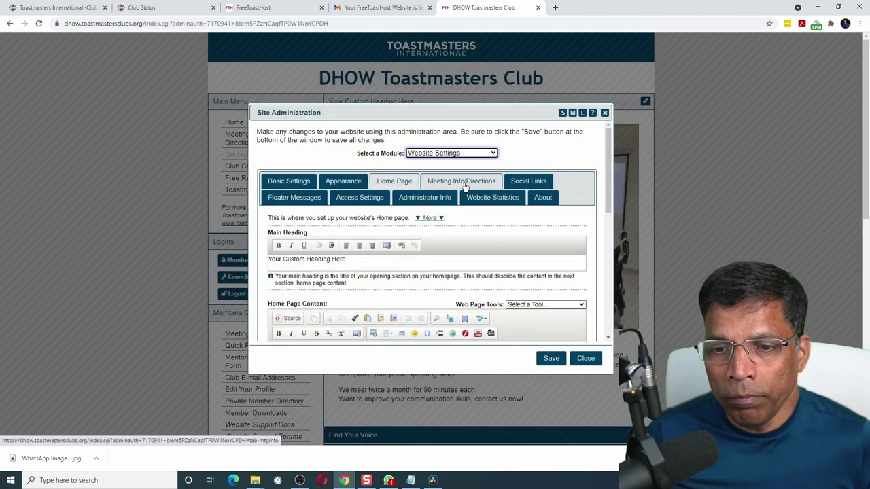
pyautogui.click(464, 182)
pyautogui.click(341, 323)
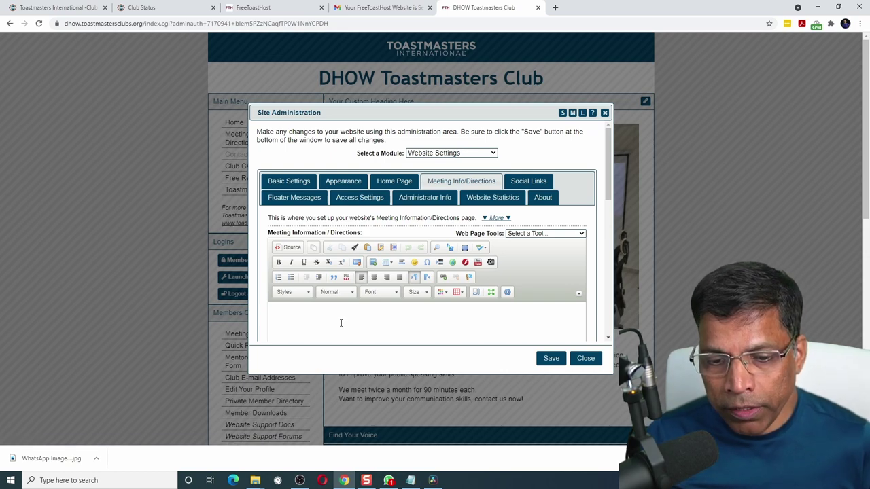
pyautogui.write('We meet every Saturday from 10:00 AM to 11:30 AM')
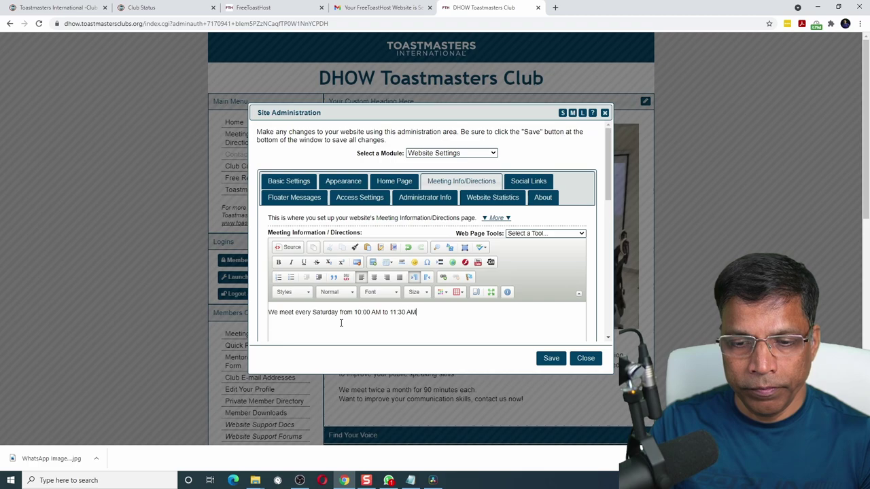
pyautogui.scroll(-5, 290, 222)
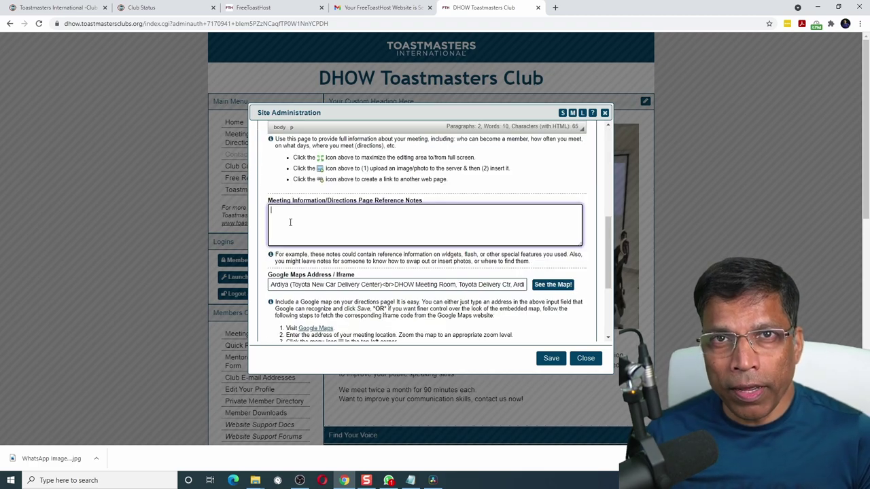
pyautogui.scroll(-2, 290, 223)
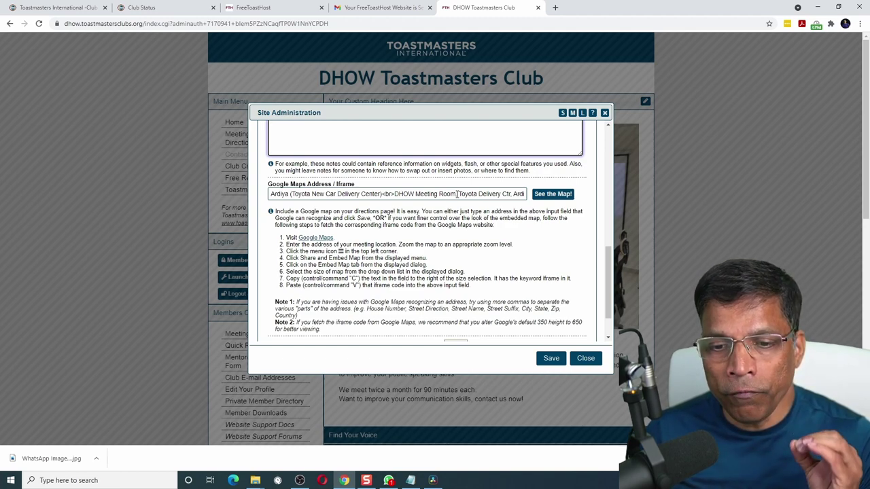
# Preview the Google Maps meeting location, then save the meeting information
pyautogui.click(553, 195)
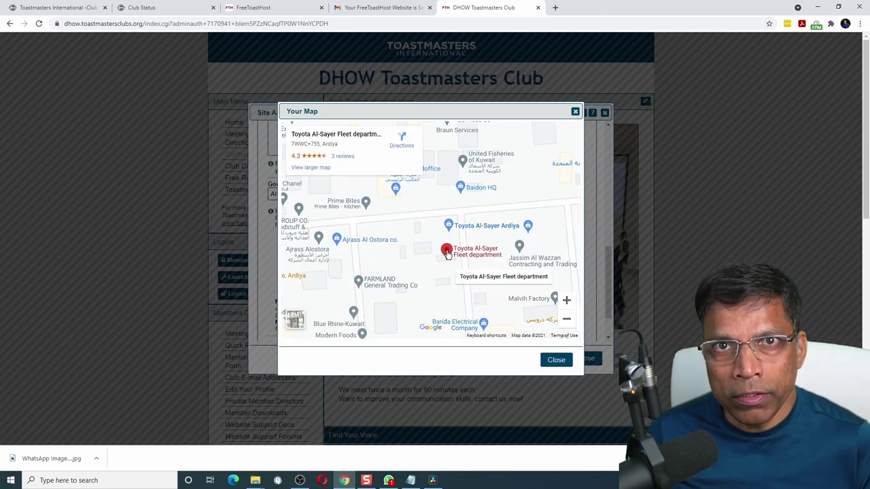
pyautogui.click(555, 361)
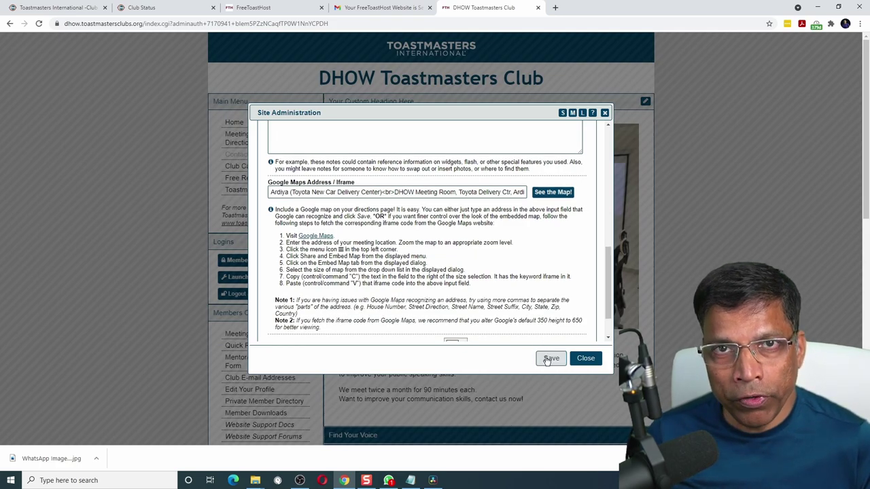
pyautogui.click(550, 358)
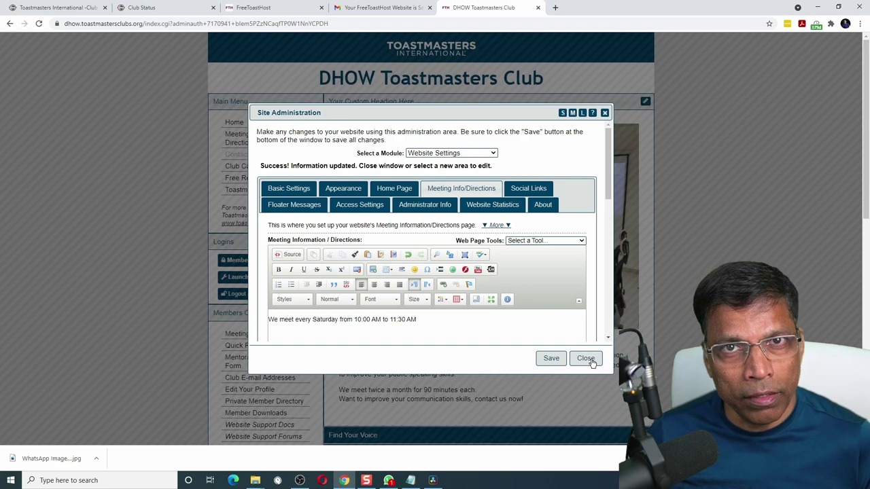
# Close Site Administration and scroll down the DHOW Toastmasters Club homepage to review it
pyautogui.click(587, 360)
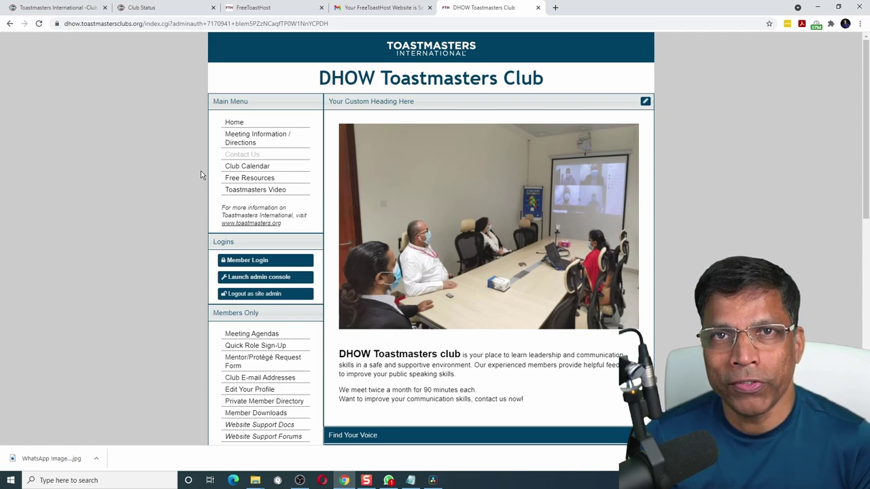
pyautogui.scroll(-2, 201, 176)
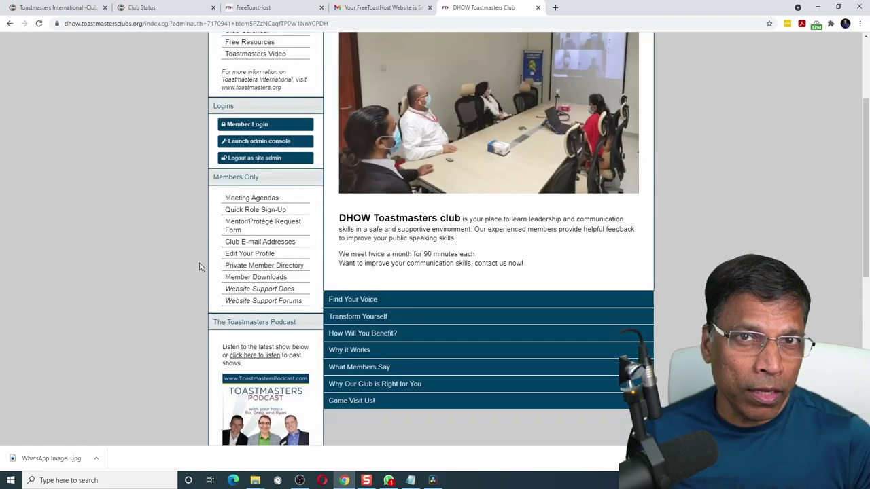